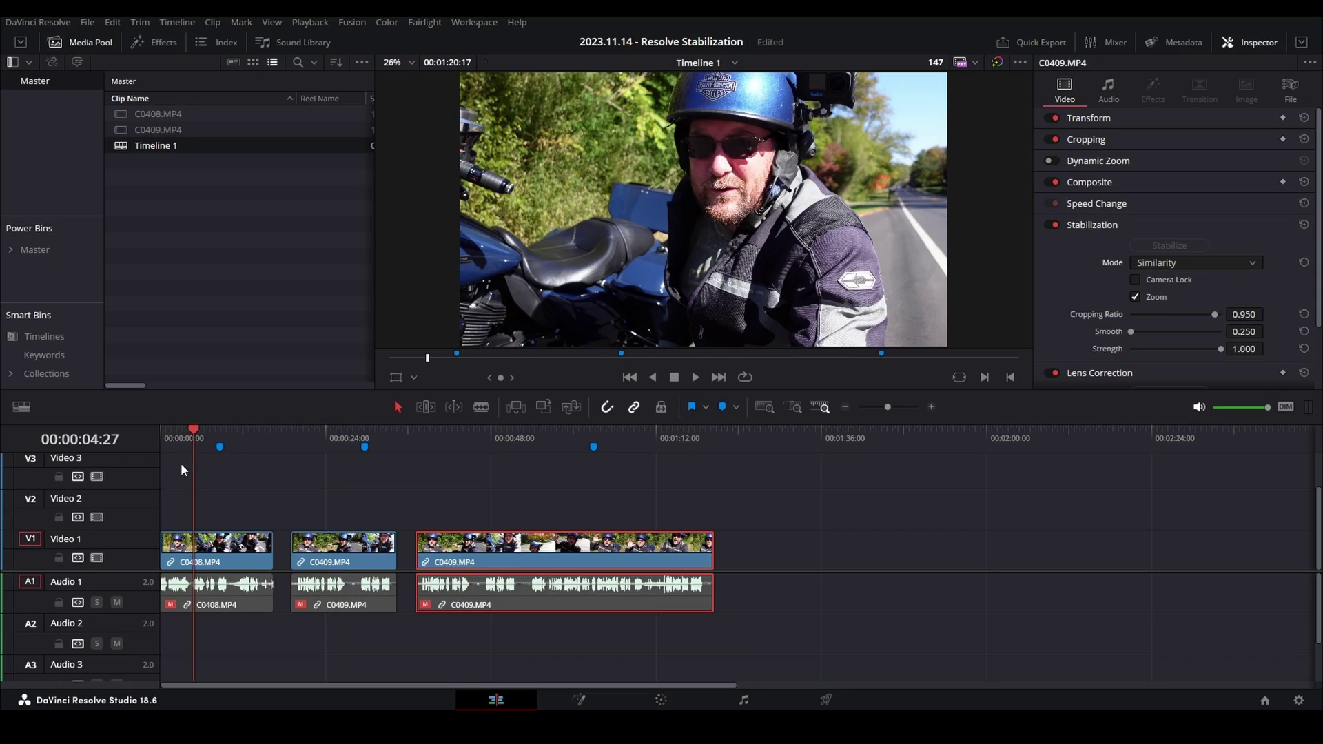
Step: Select the C0408 and short C0409 clips, then the long C0409 clip, to compare settings
left_click_drag(207, 486, 339, 561)
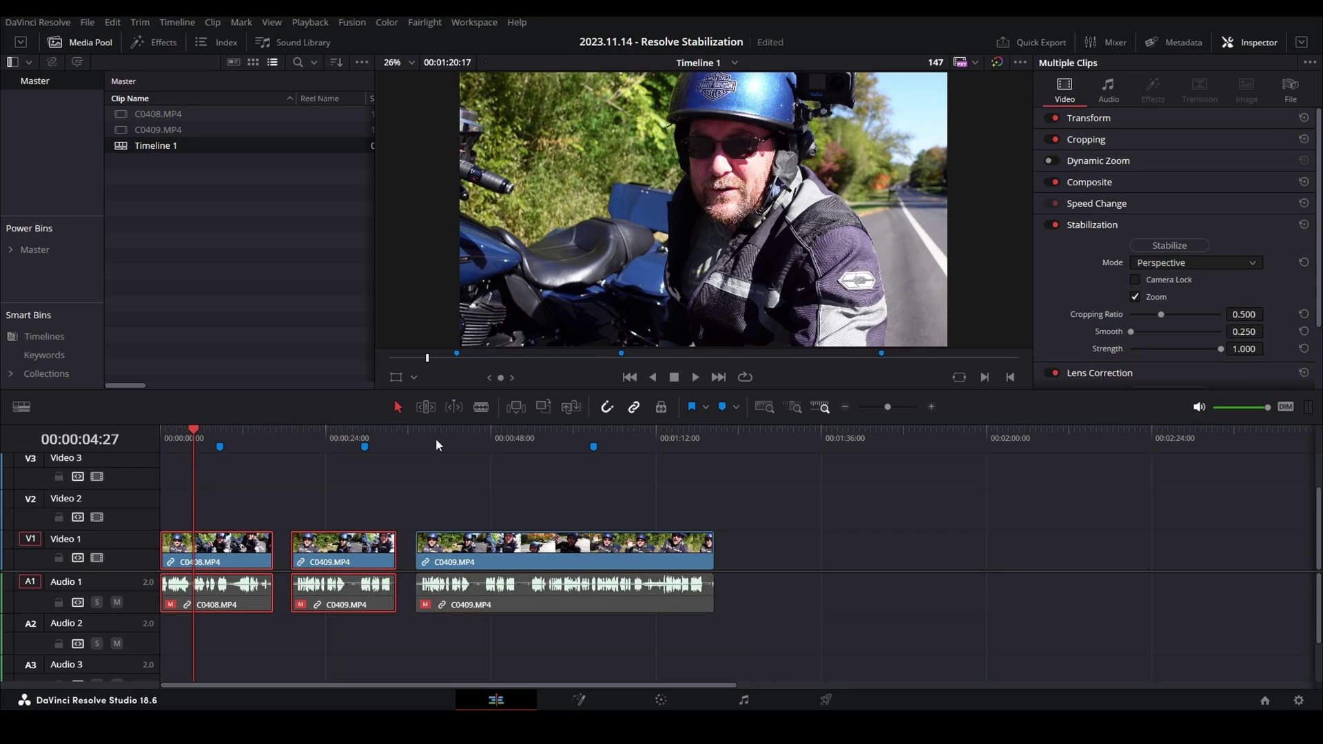
left_click(467, 439)
left_click(517, 559)
left_click(190, 439)
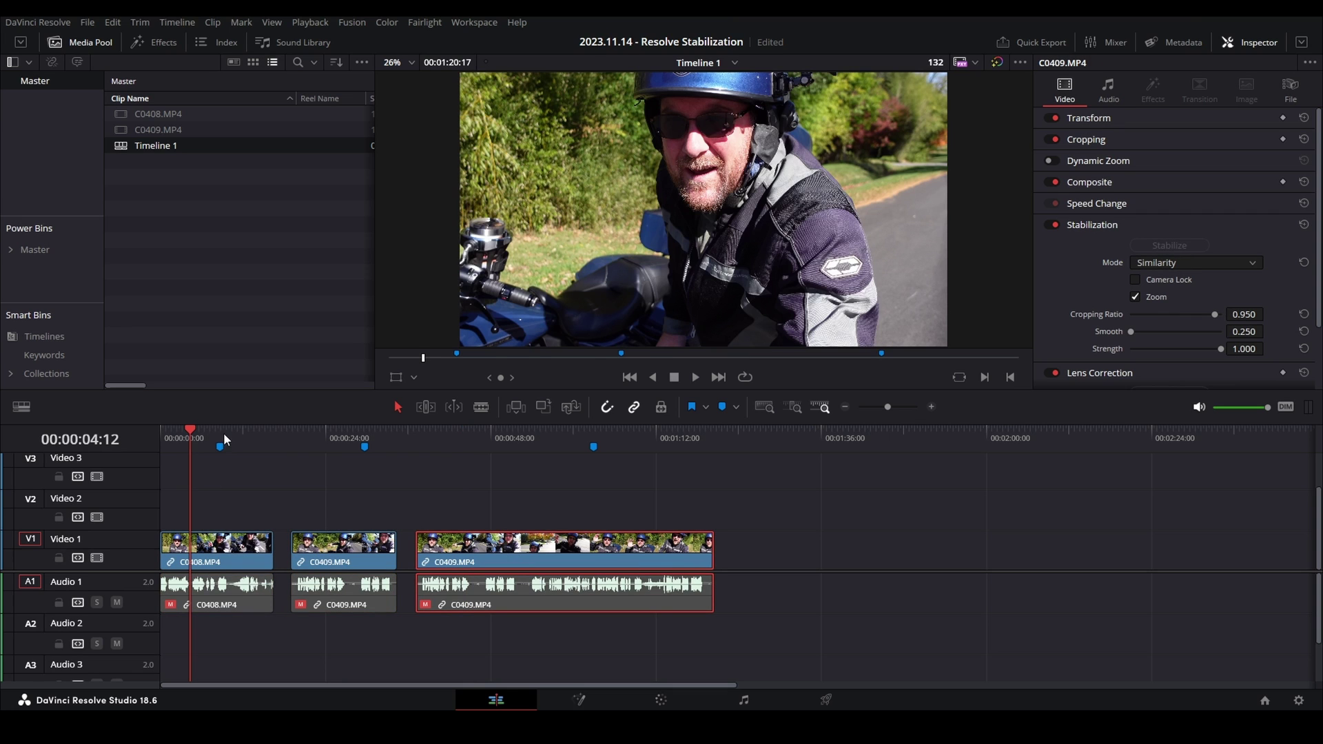
Step: Jump between Marker 2 (00:00:08:20) and Marker 1 (00:00:29:21), end on Marker 2, and enlarge the viewer
left_click(219, 443)
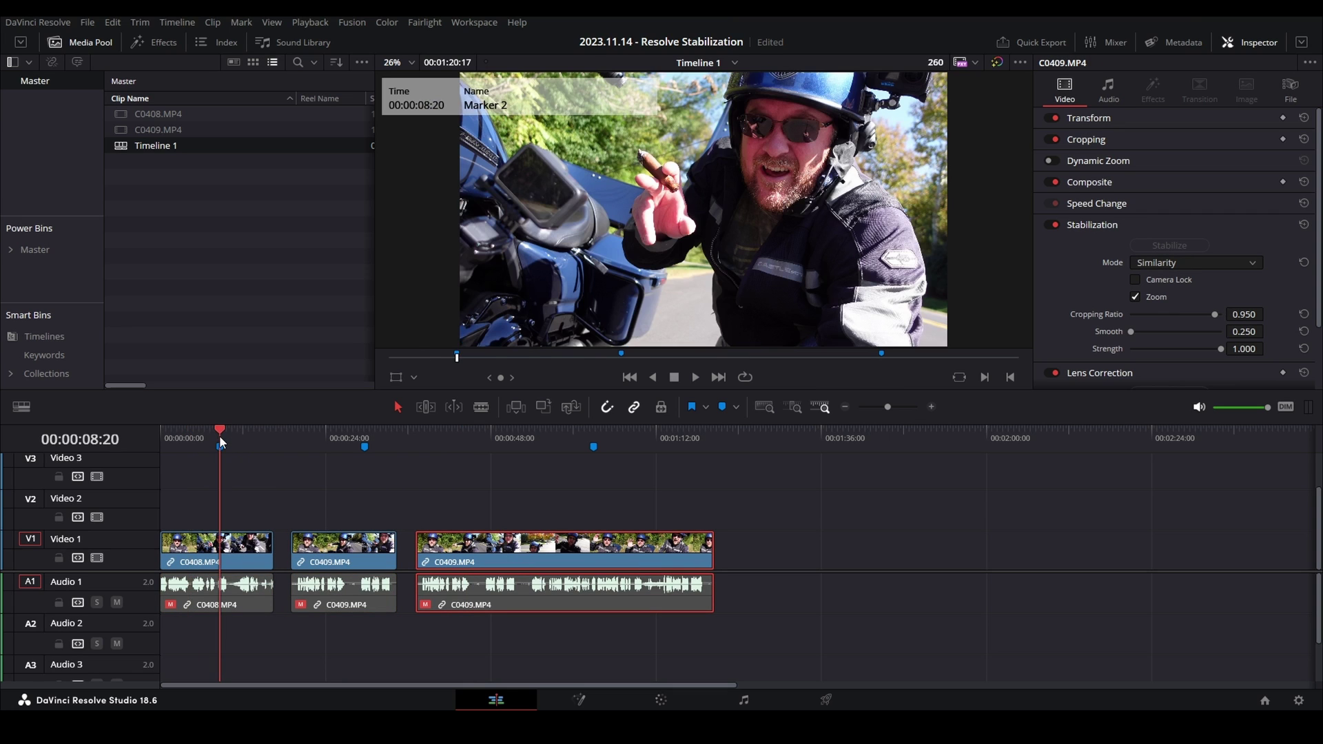
left_click(365, 444)
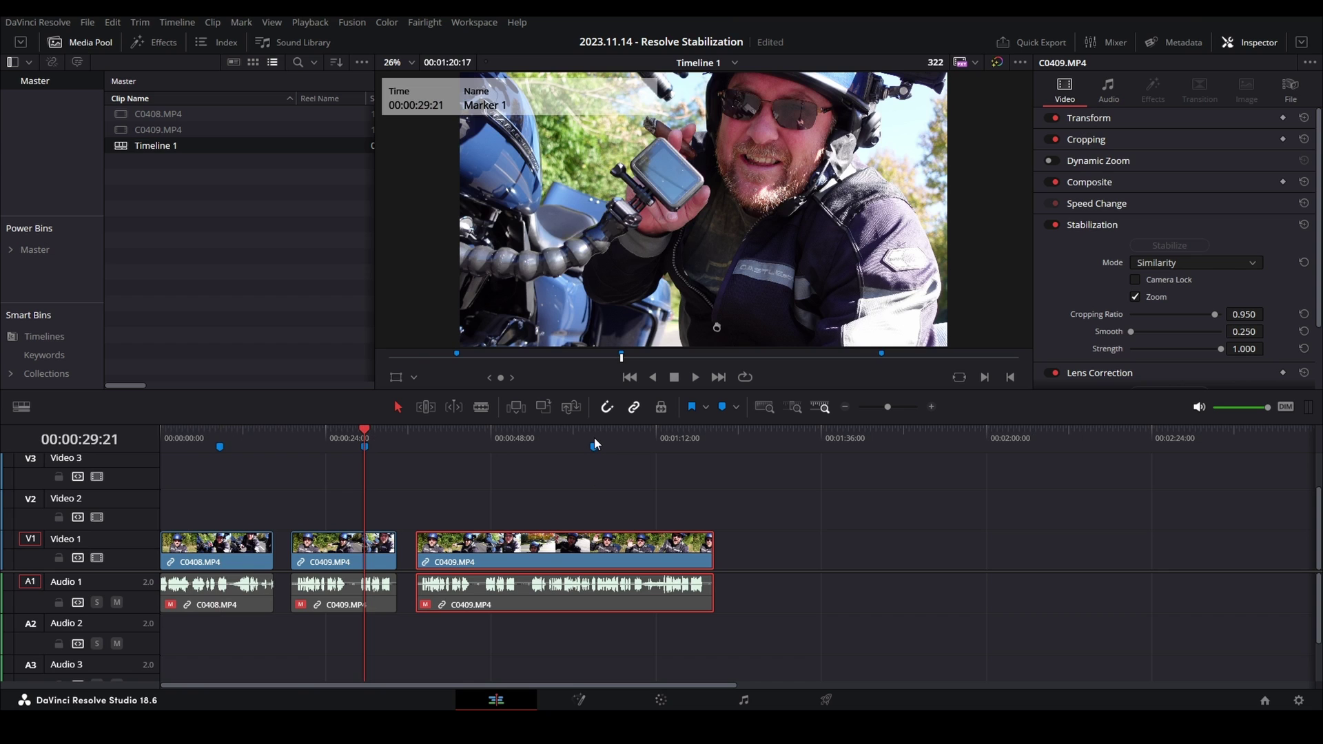
left_click(221, 445)
left_click_drag(586, 423, 587, 501)
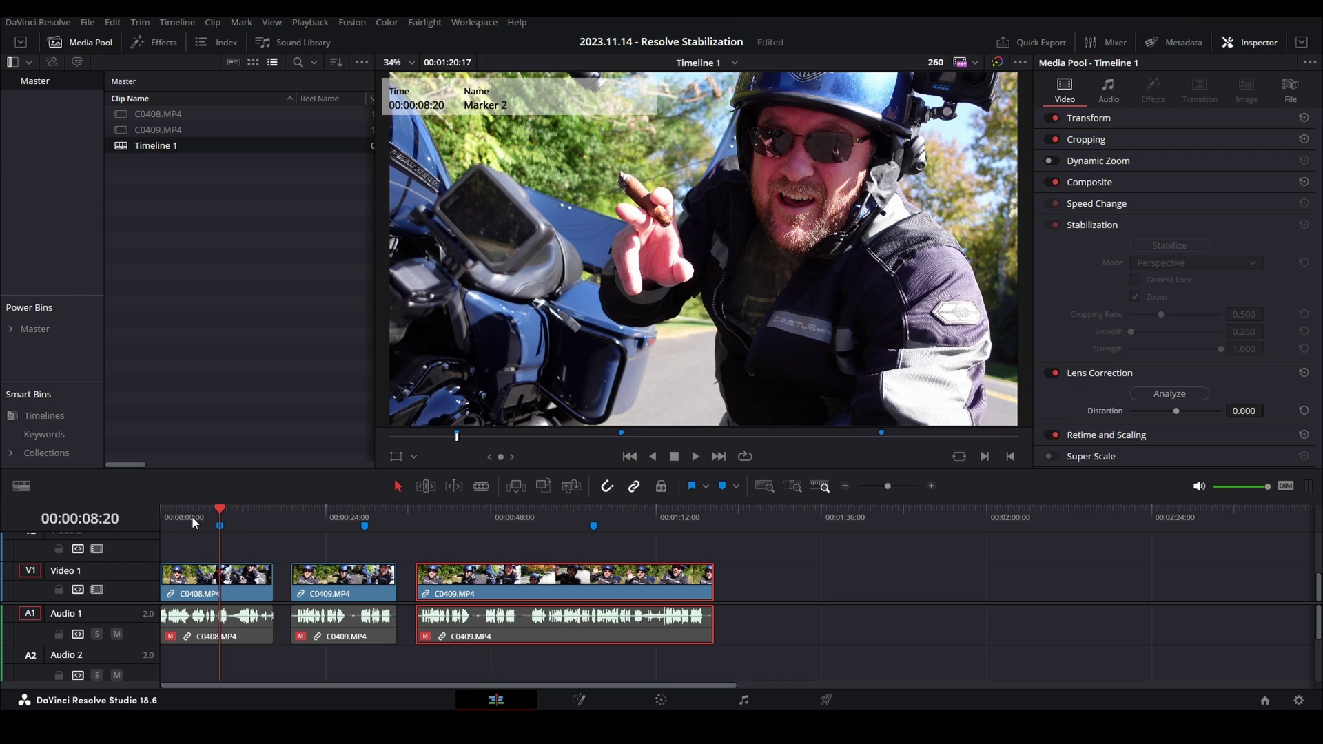
Step: Move the playhead back to 00:00:00:00 and select the C0408 clip
left_click_drag(172, 515, 138, 516)
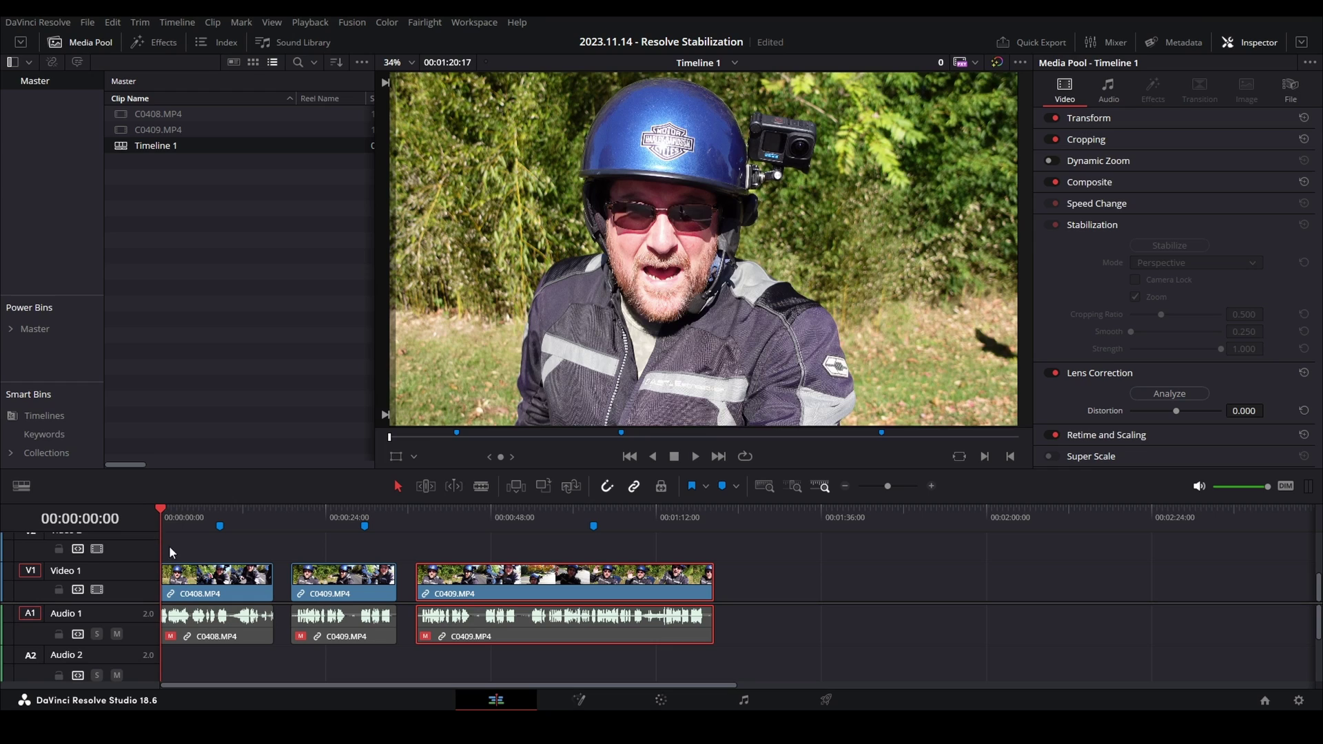
left_click(204, 580)
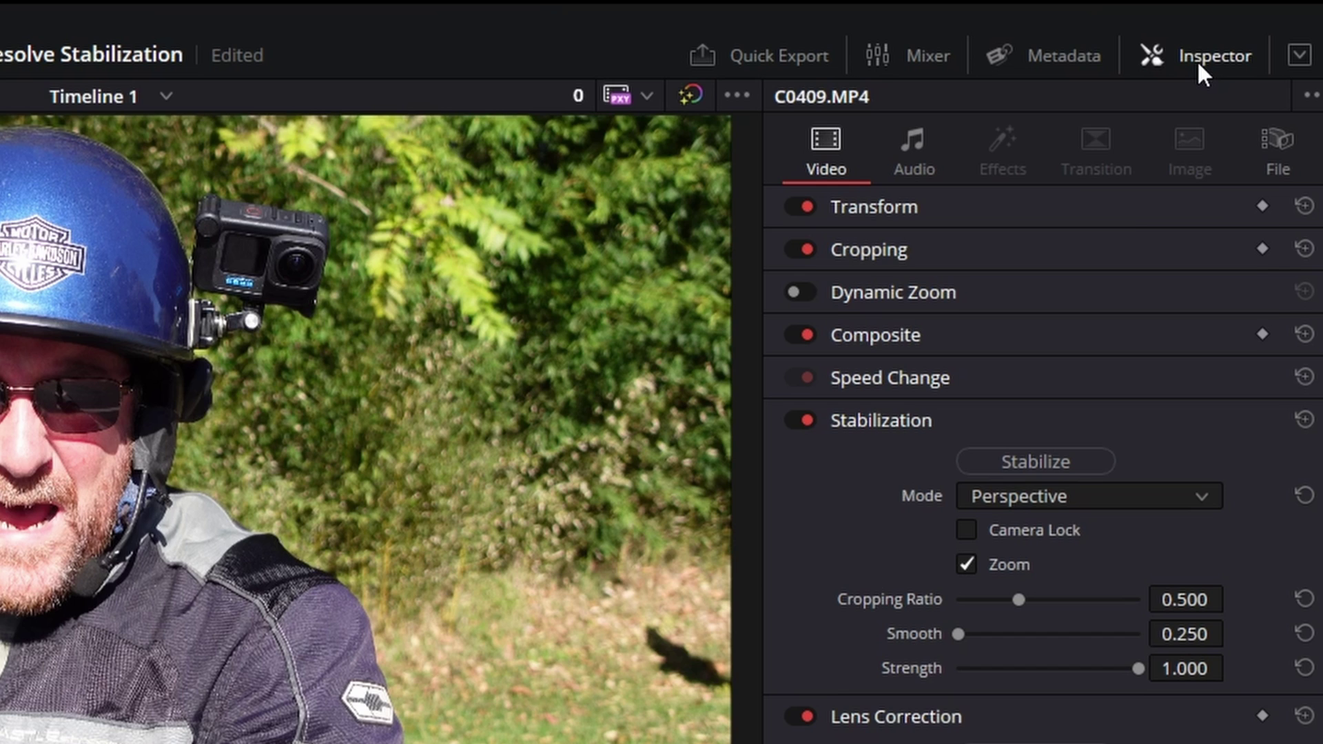
Step: Reopen the Inspector, expand and fold the Transform settings, then collapse Stabilization
left_click(1197, 60)
left_click(1197, 60)
left_click(984, 205)
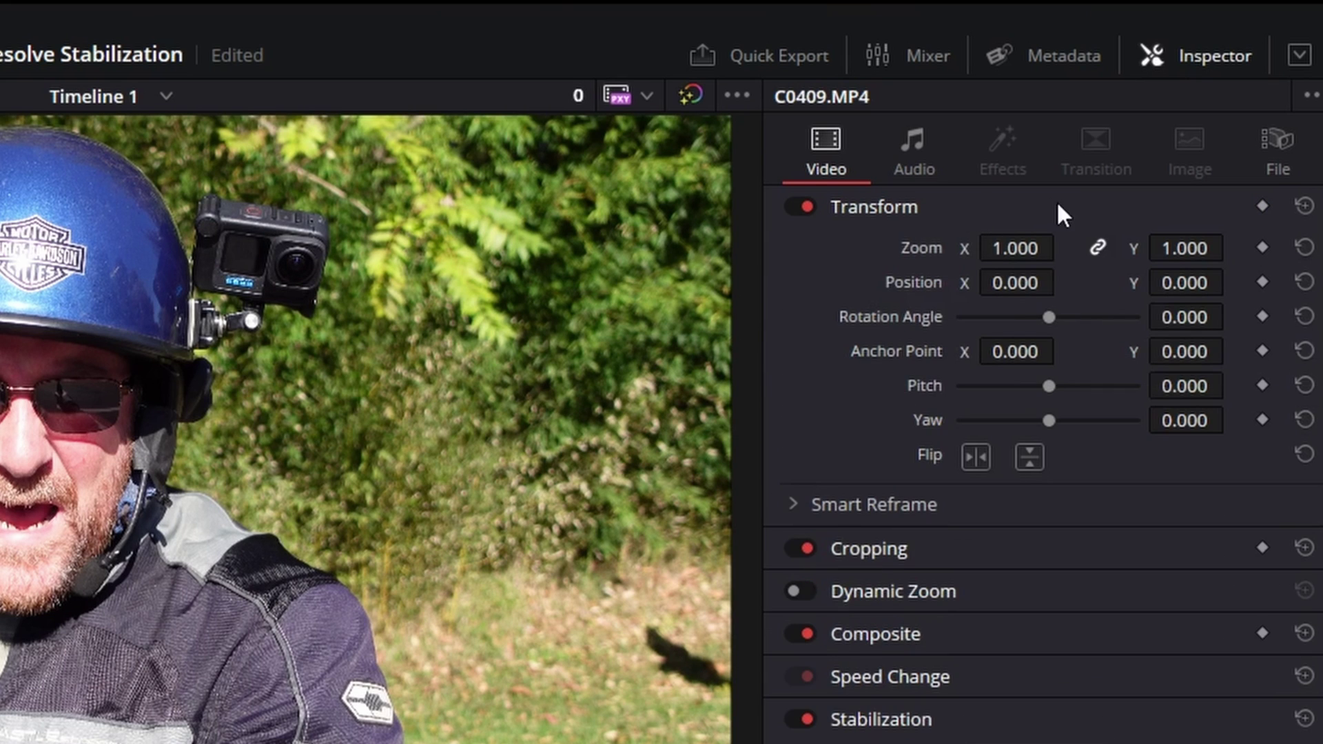
left_click(880, 204)
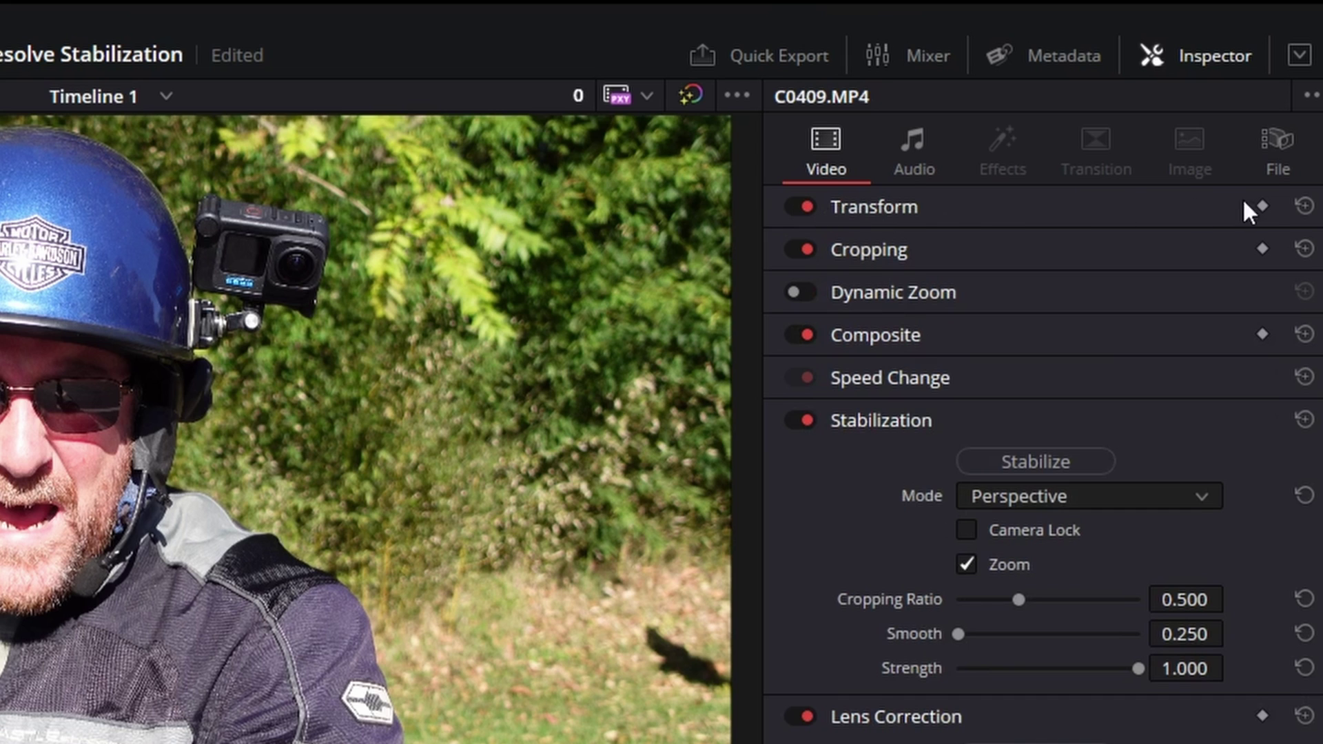
left_click(1106, 205)
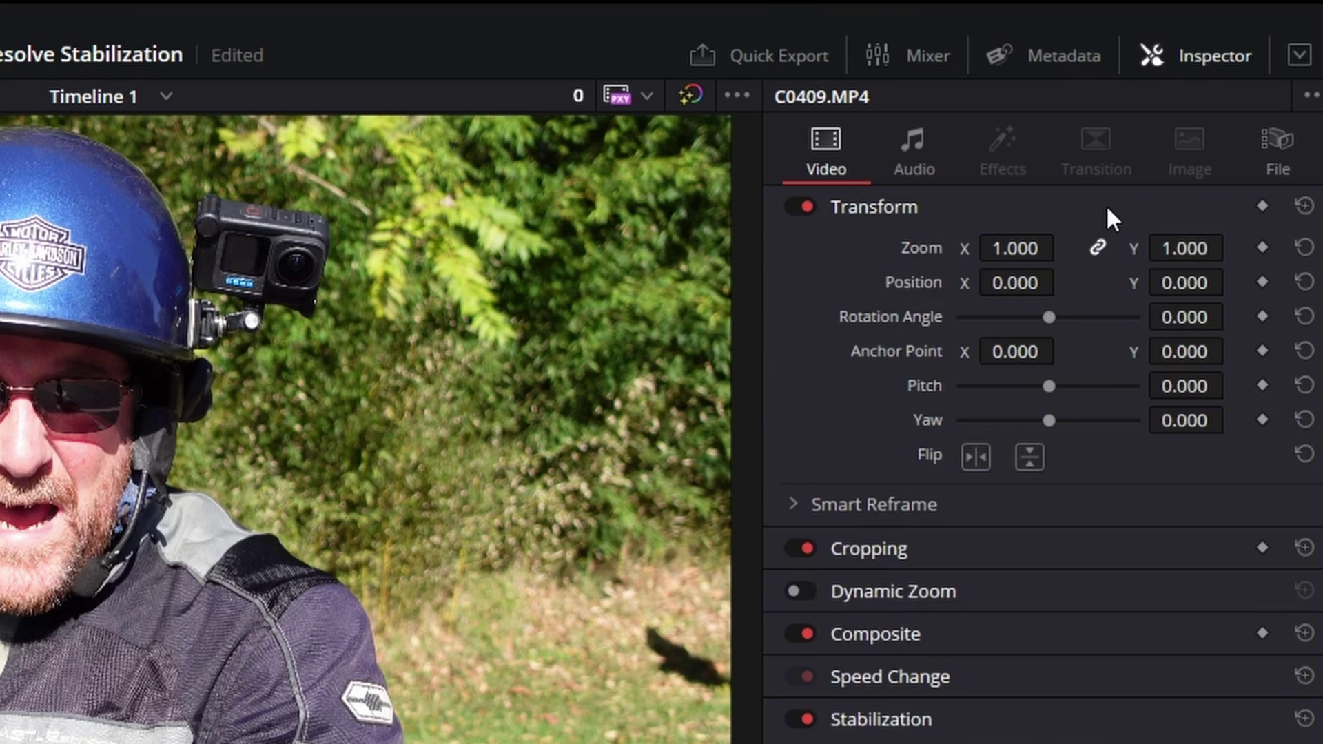
left_click(1106, 205)
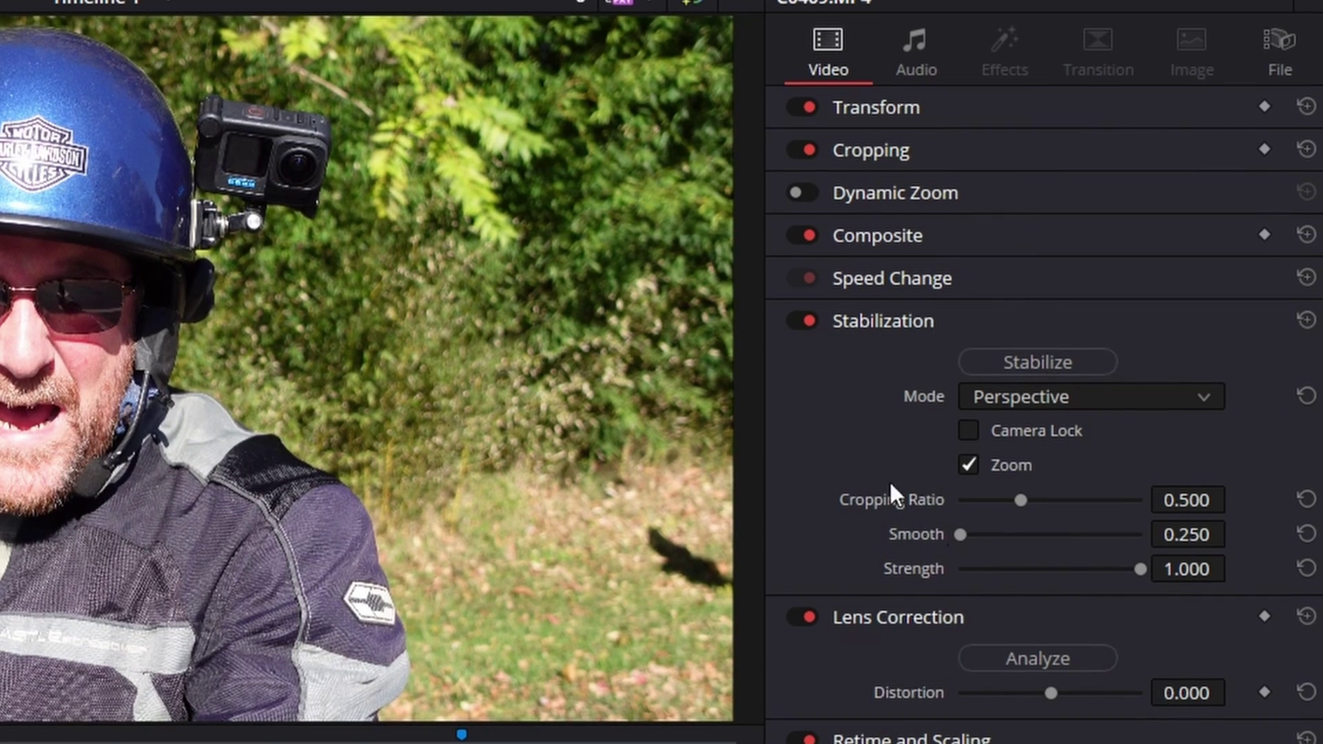
left_click(985, 324)
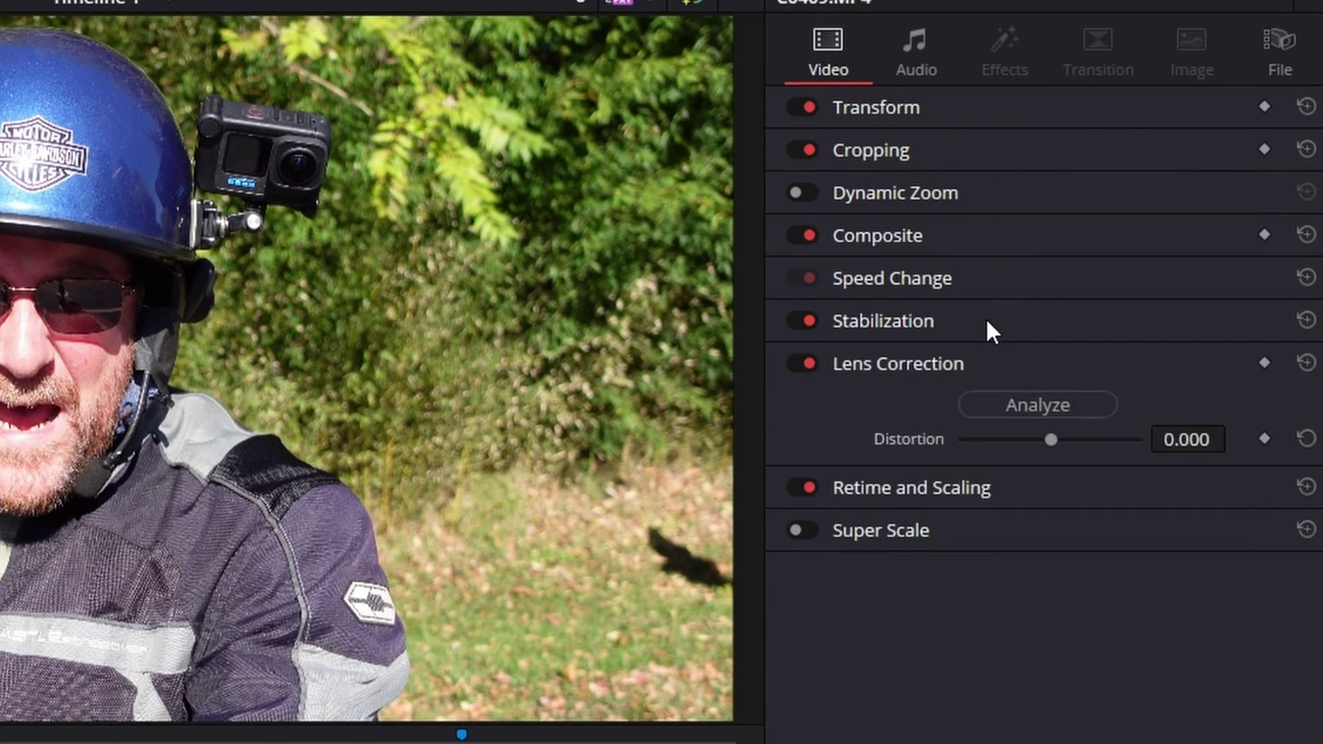
Step: Expand Stabilization and pick Similarity from the Mode list instead of Perspective
left_click(986, 321)
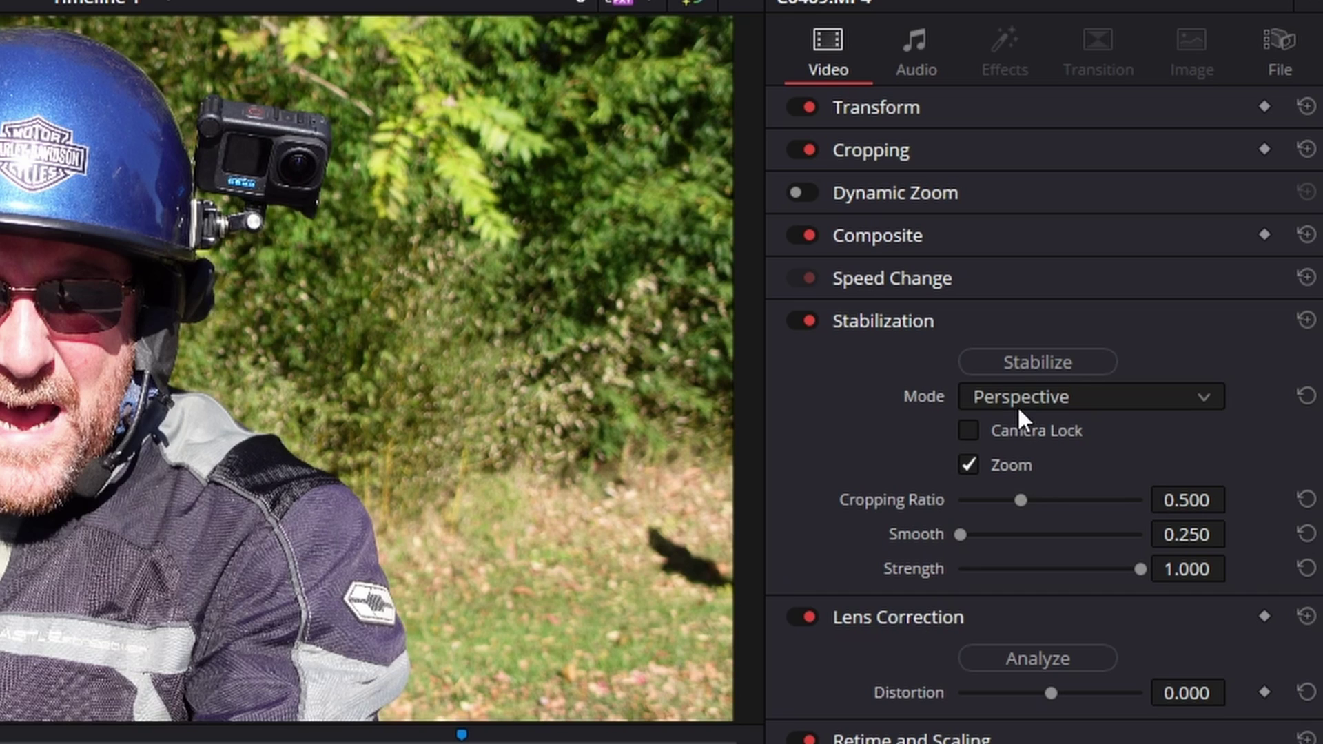
left_click(1022, 398)
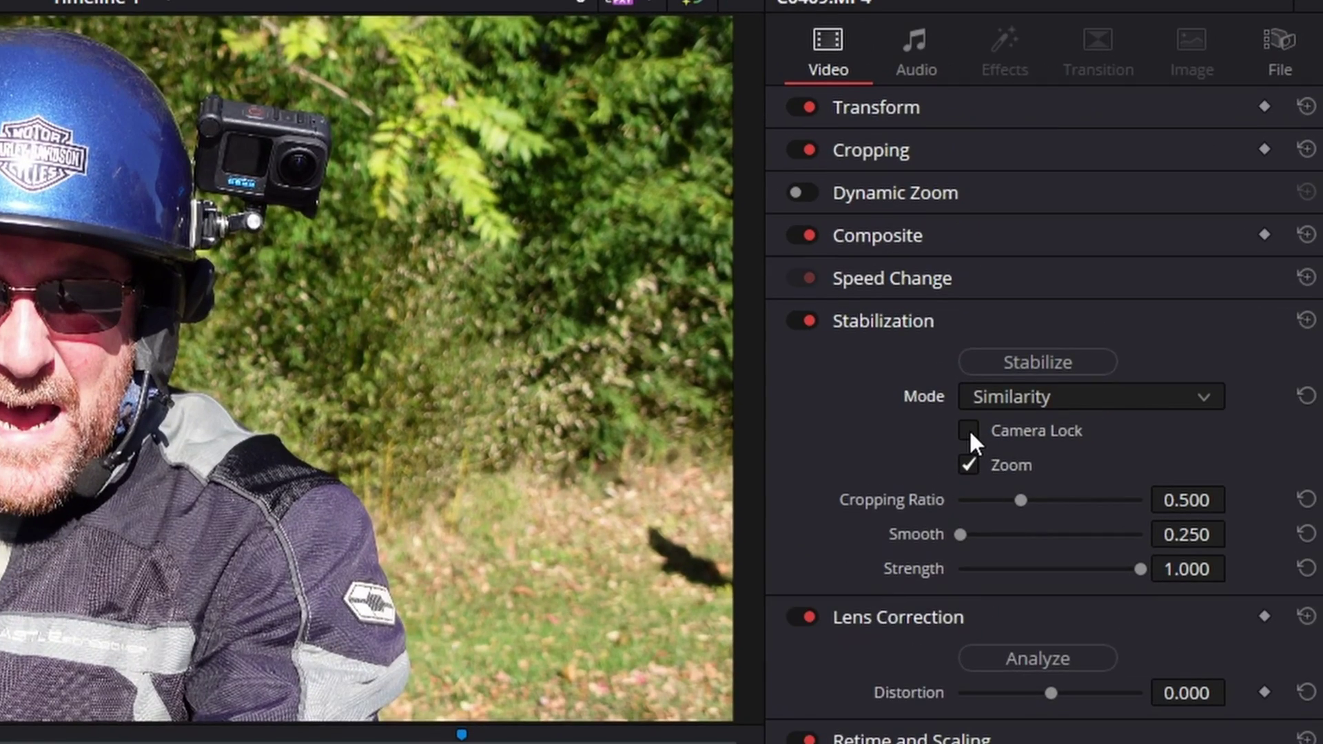
left_click(968, 430)
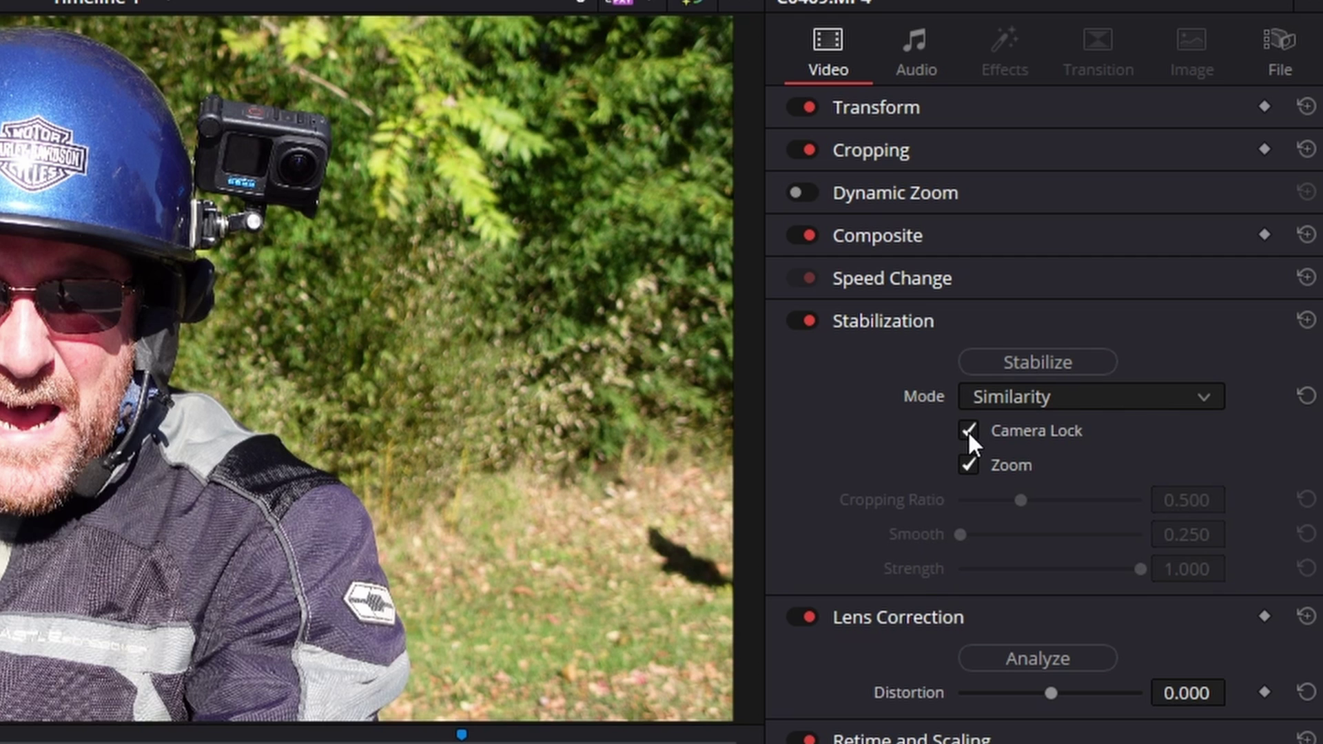
left_click(967, 430)
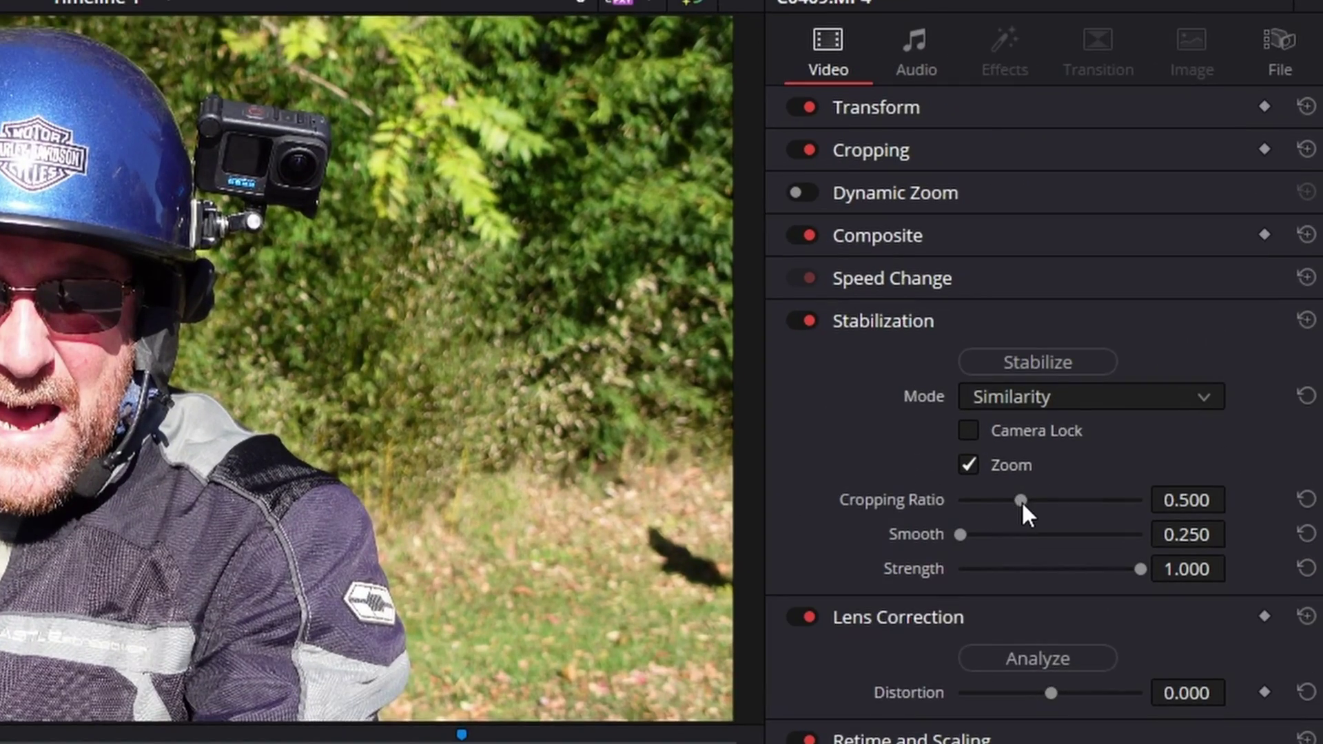
Step: Try cropping ratios of about 0.977 and 0.639, then reset the ratio to 0.500
left_click_drag(1020, 501, 1134, 499)
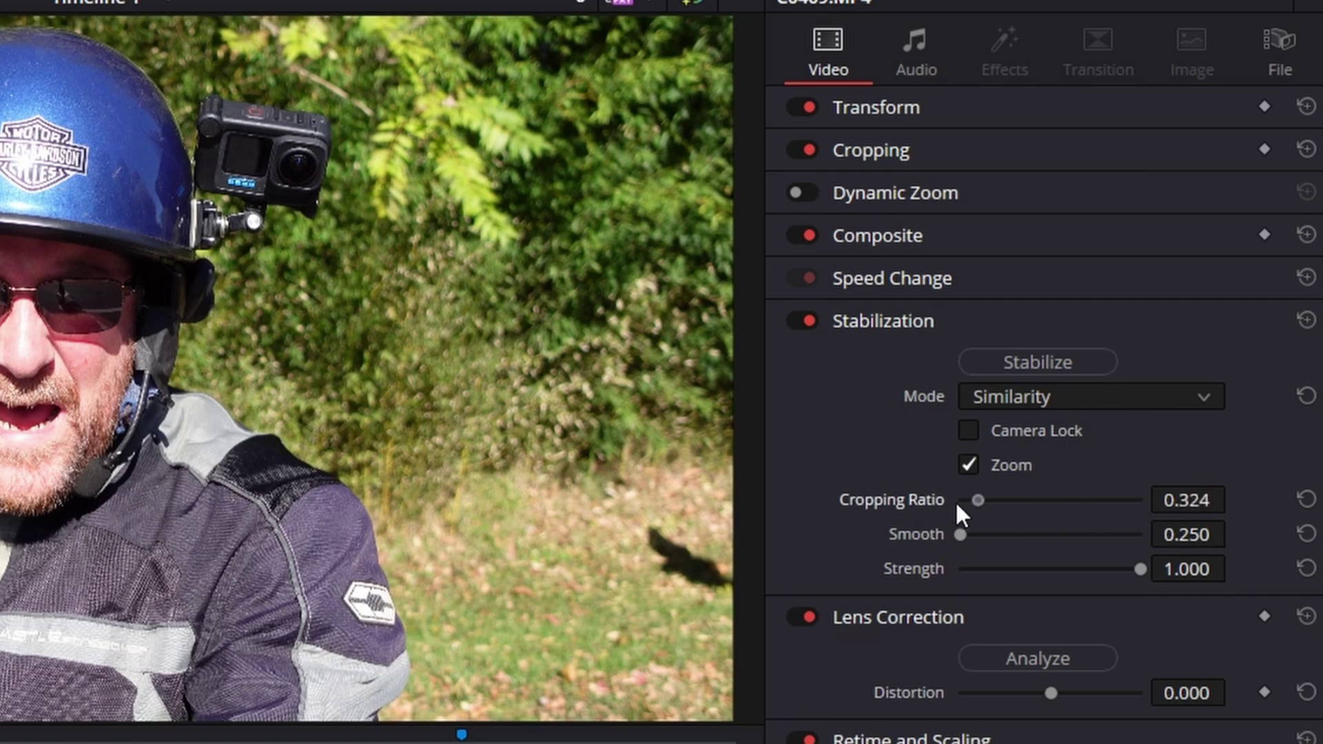
left_click_drag(1139, 517, 1054, 520)
double_click(909, 510)
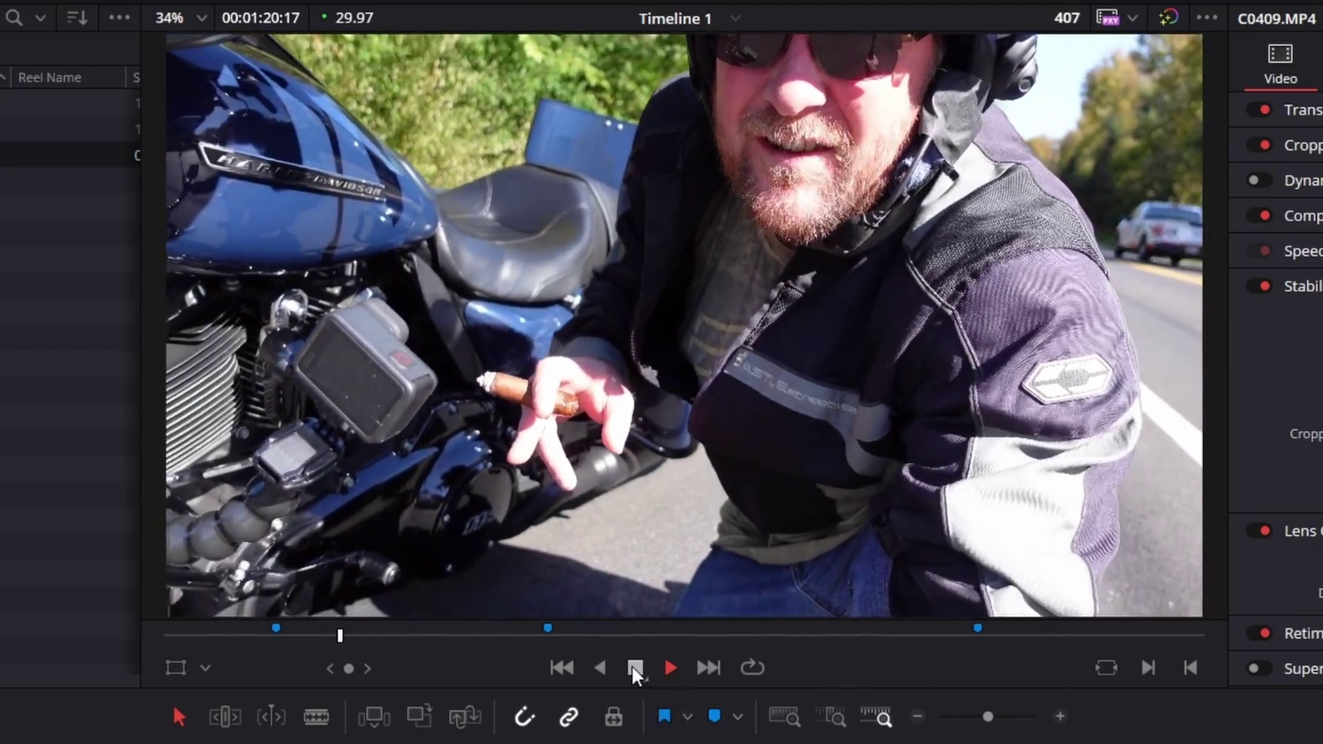
Step: Stop playback, stabilize the C0408 clip in Perspective mode, then switch its stabilization off
left_click(631, 665)
left_click(206, 584)
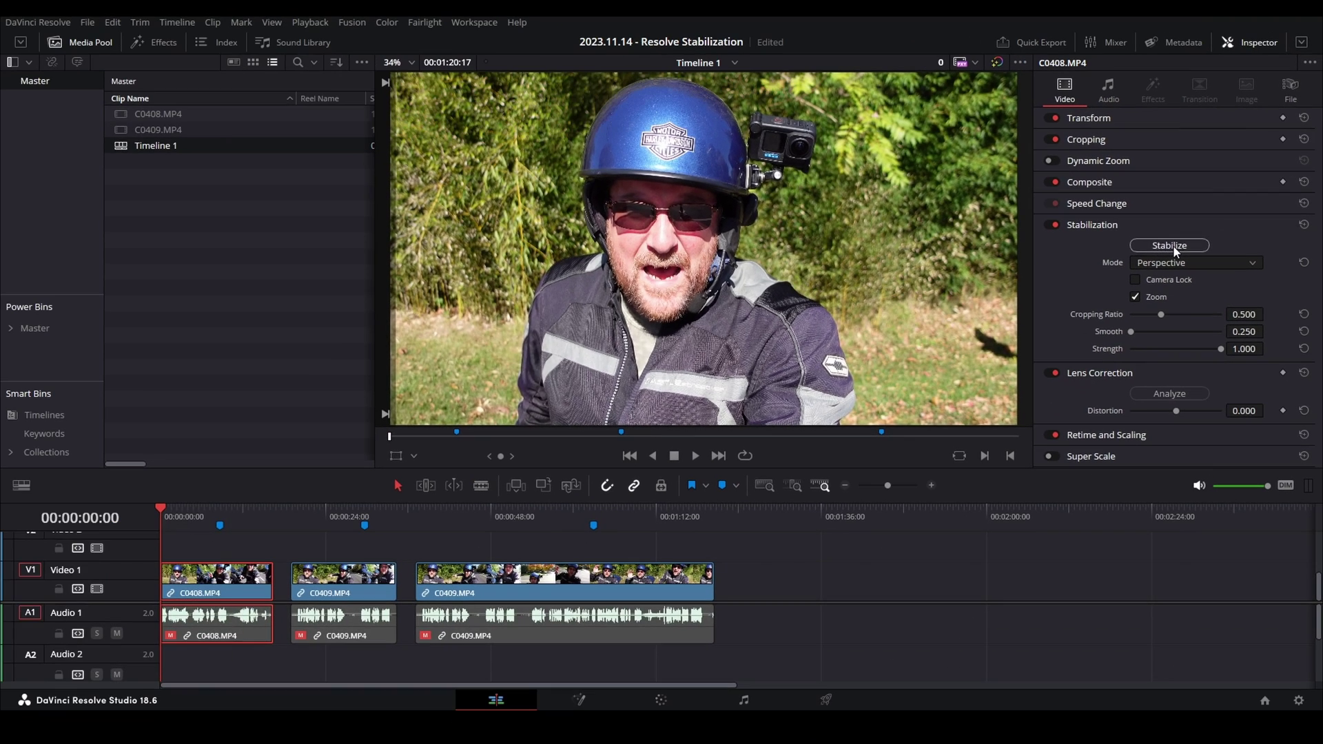
left_click(1045, 362)
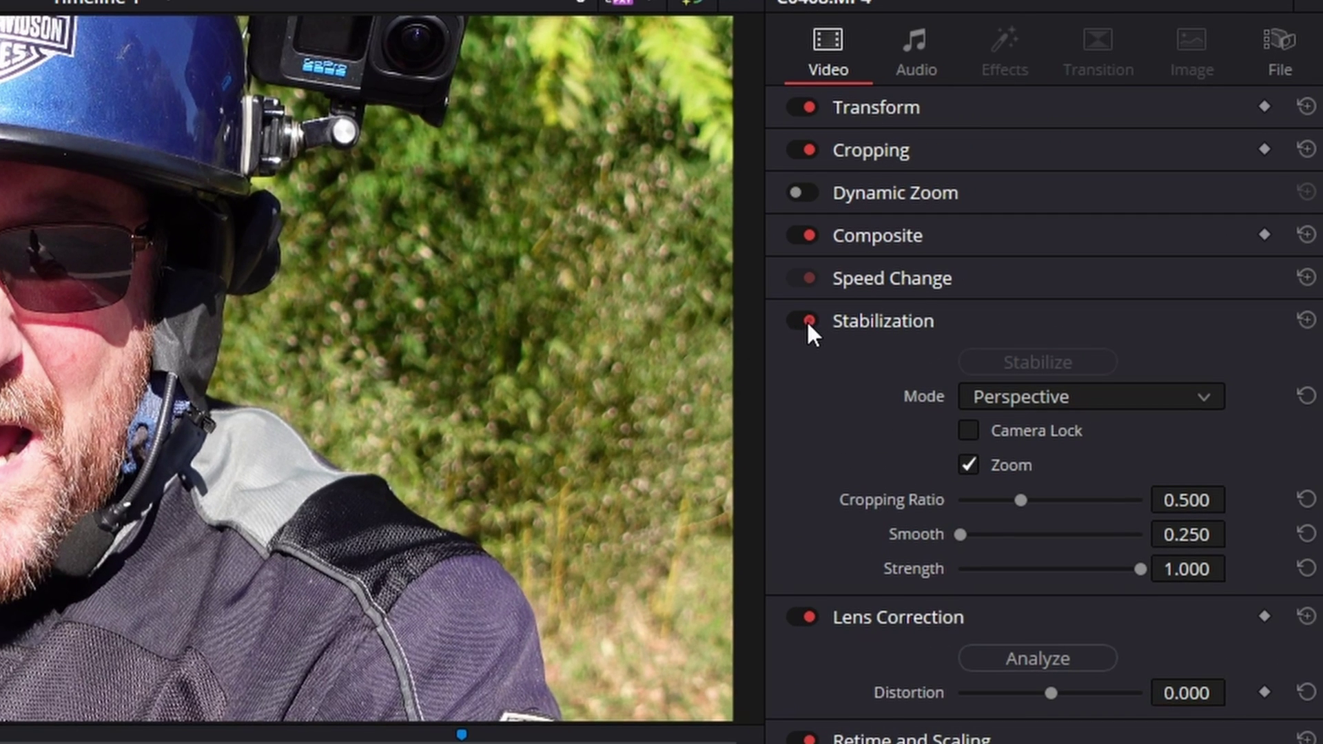
left_click(806, 320)
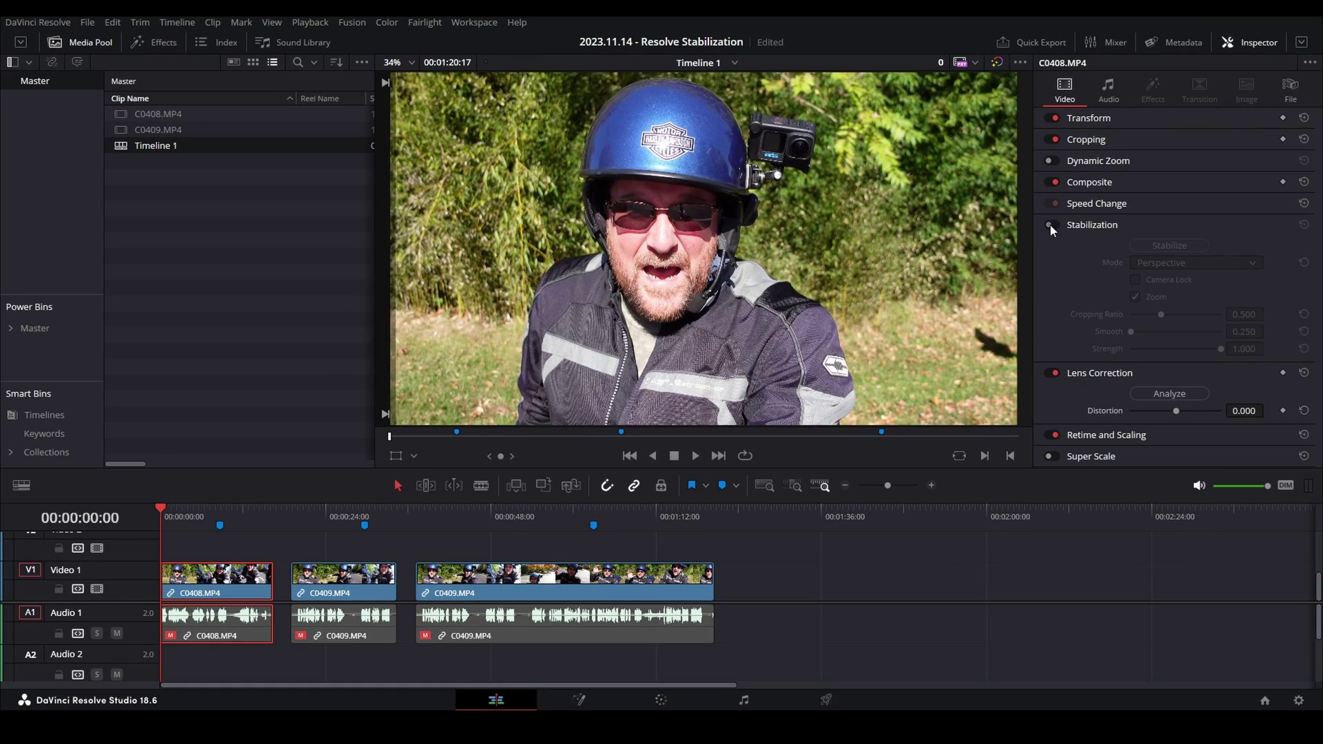
Step: Toggle C0408's stabilization off and on during playback to compare
left_click(798, 320)
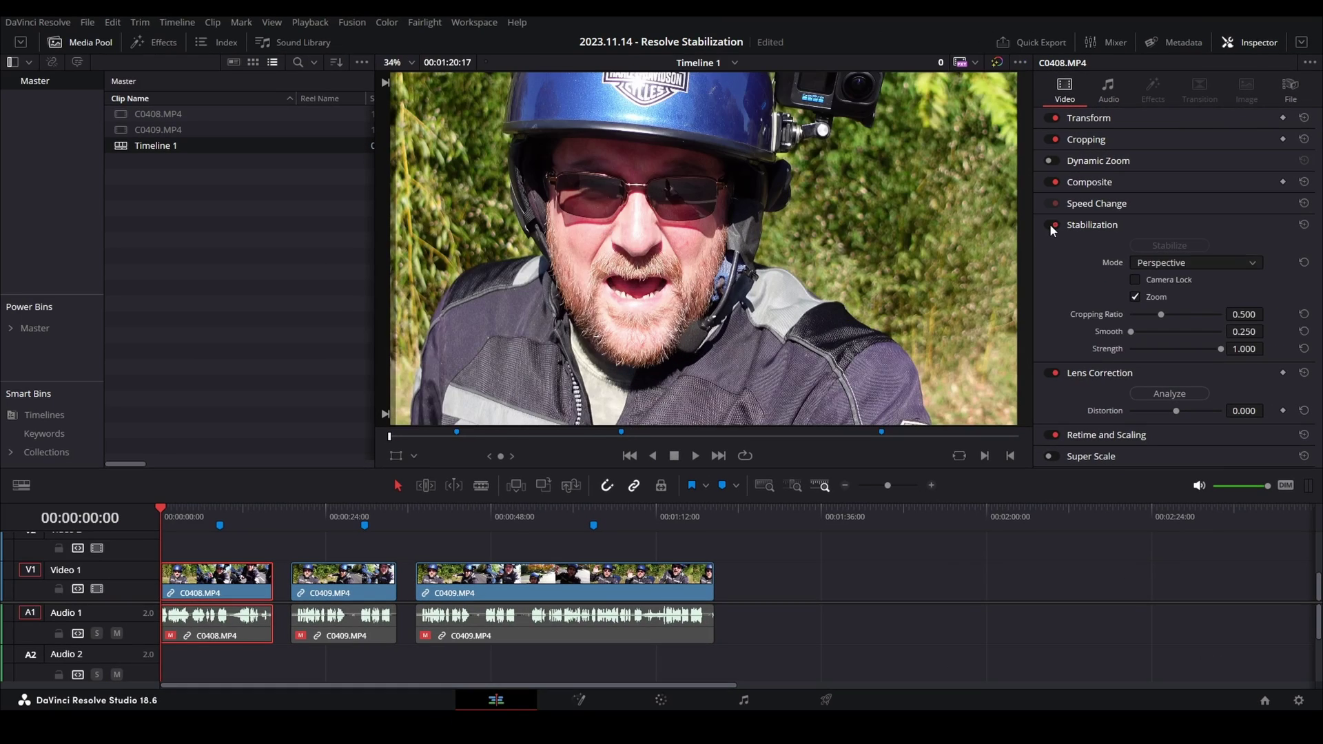
left_click(1049, 224)
left_click(1048, 224)
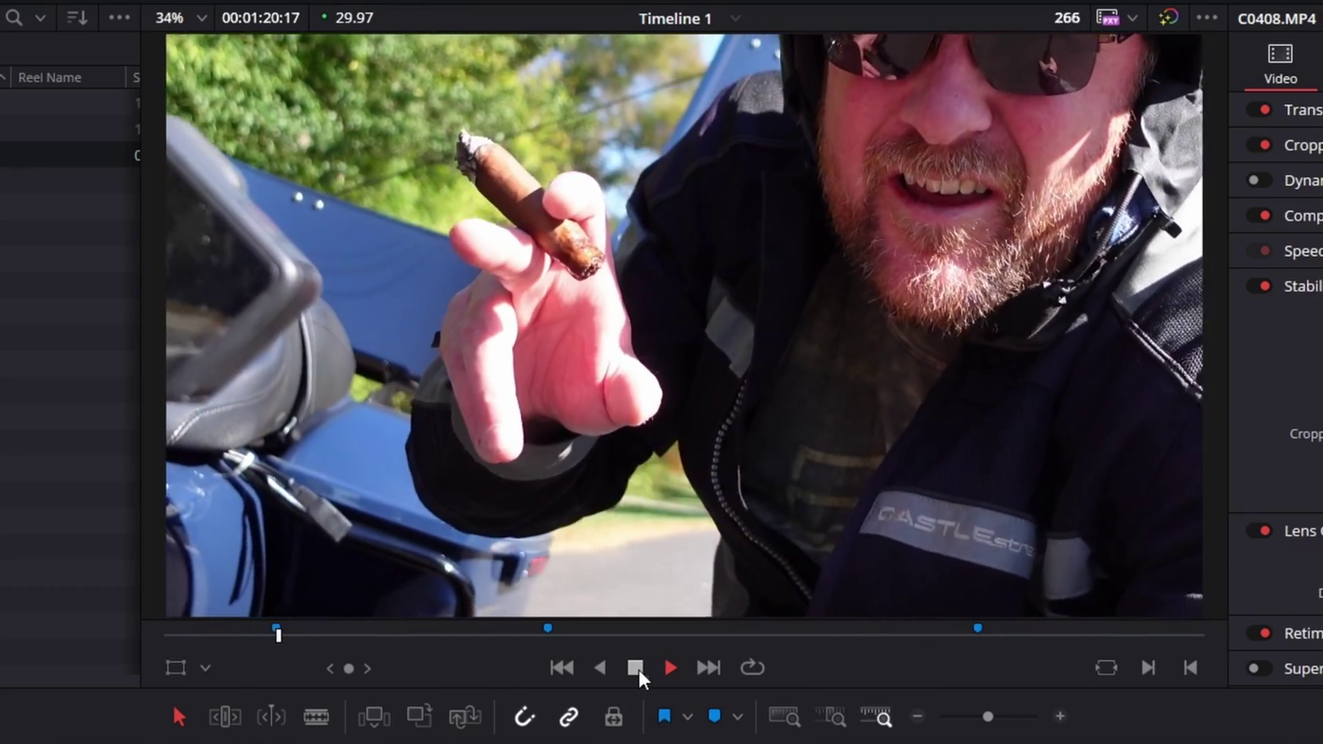
Step: Stop at Marker 2 and compare the raw and stabilized shot, leaving stabilization on
left_click(635, 668)
left_click(219, 508)
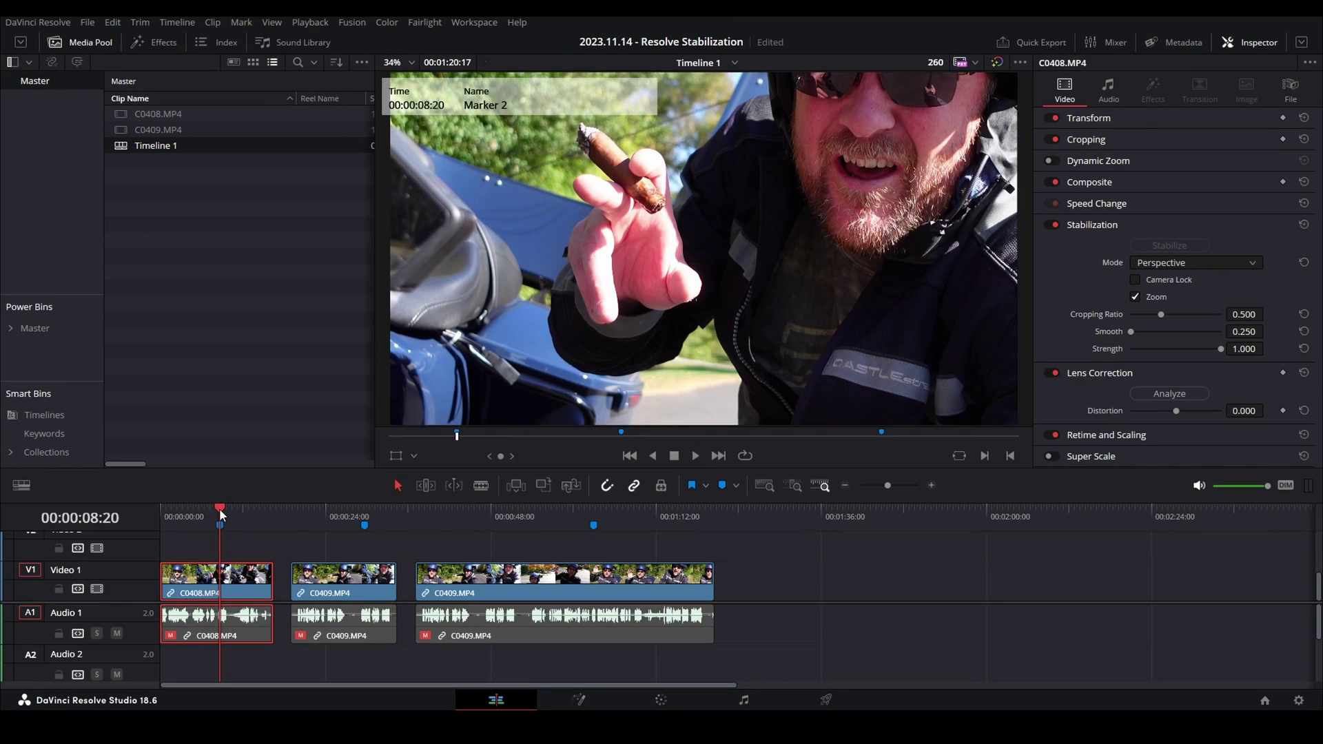
left_click(1052, 225)
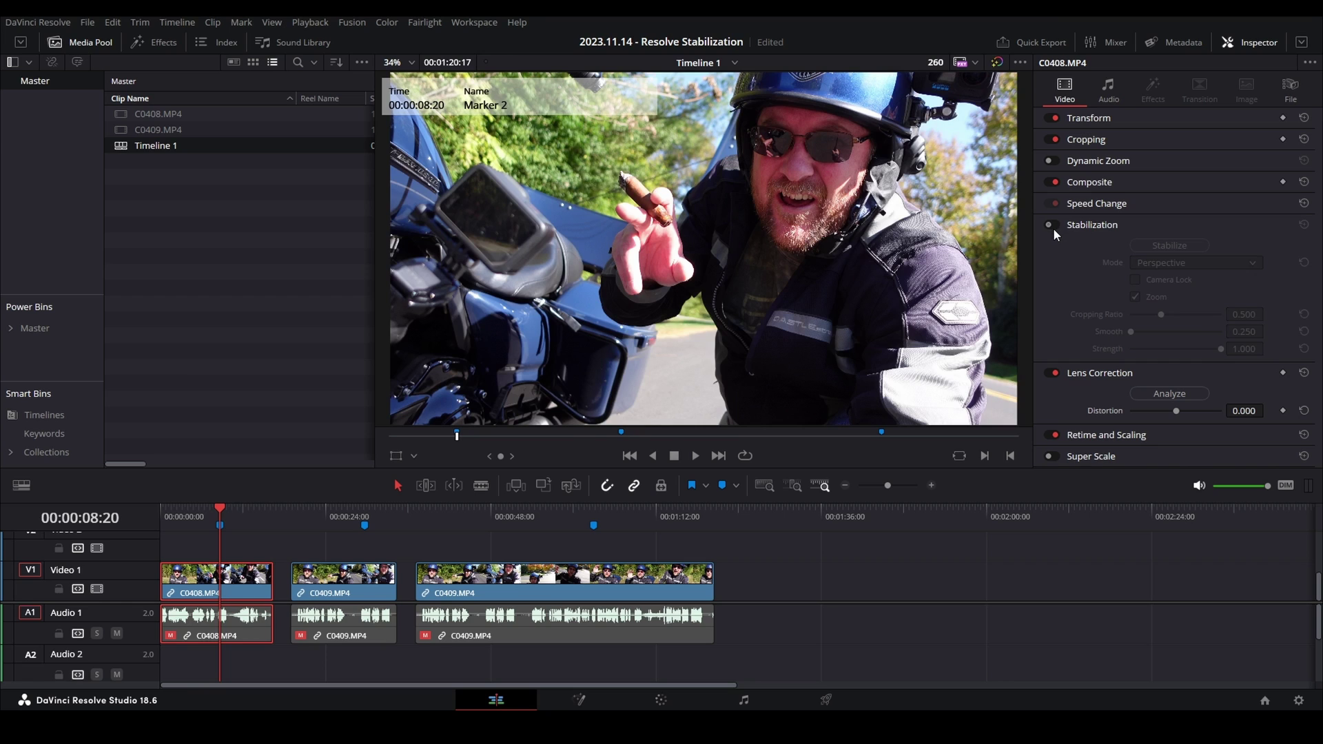
left_click(1049, 223)
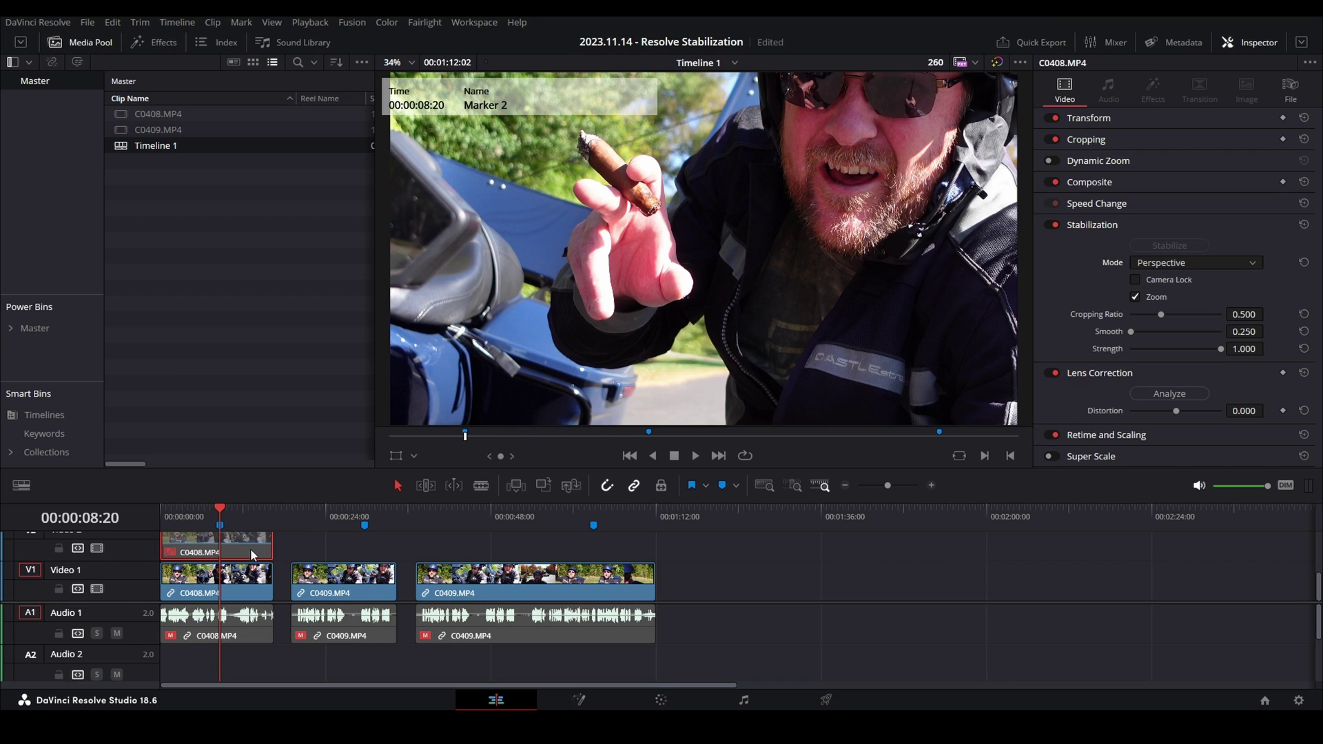
Step: Enlarge the track area to show Video 1–3, then inspect the Video 2 and Video 3 C0408 copies
scroll(250, 549, "up", 2)
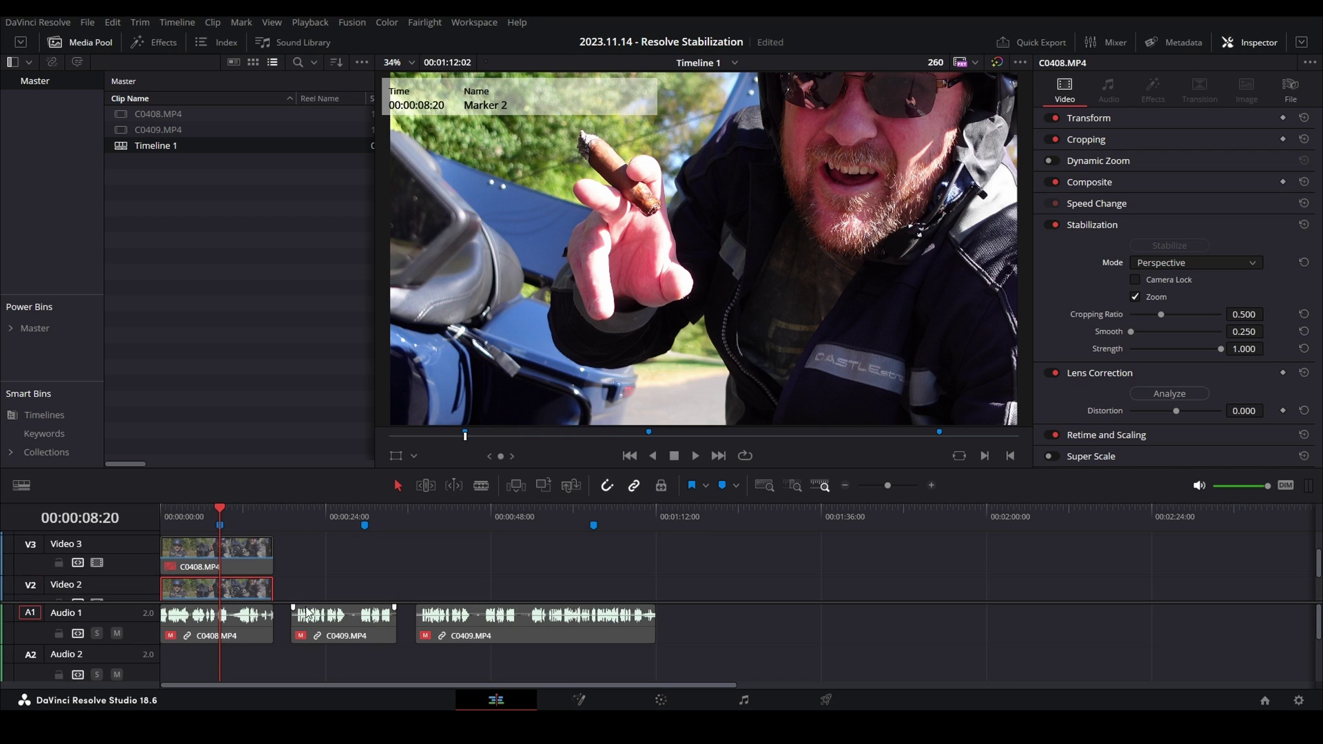
left_click_drag(304, 599, 302, 629)
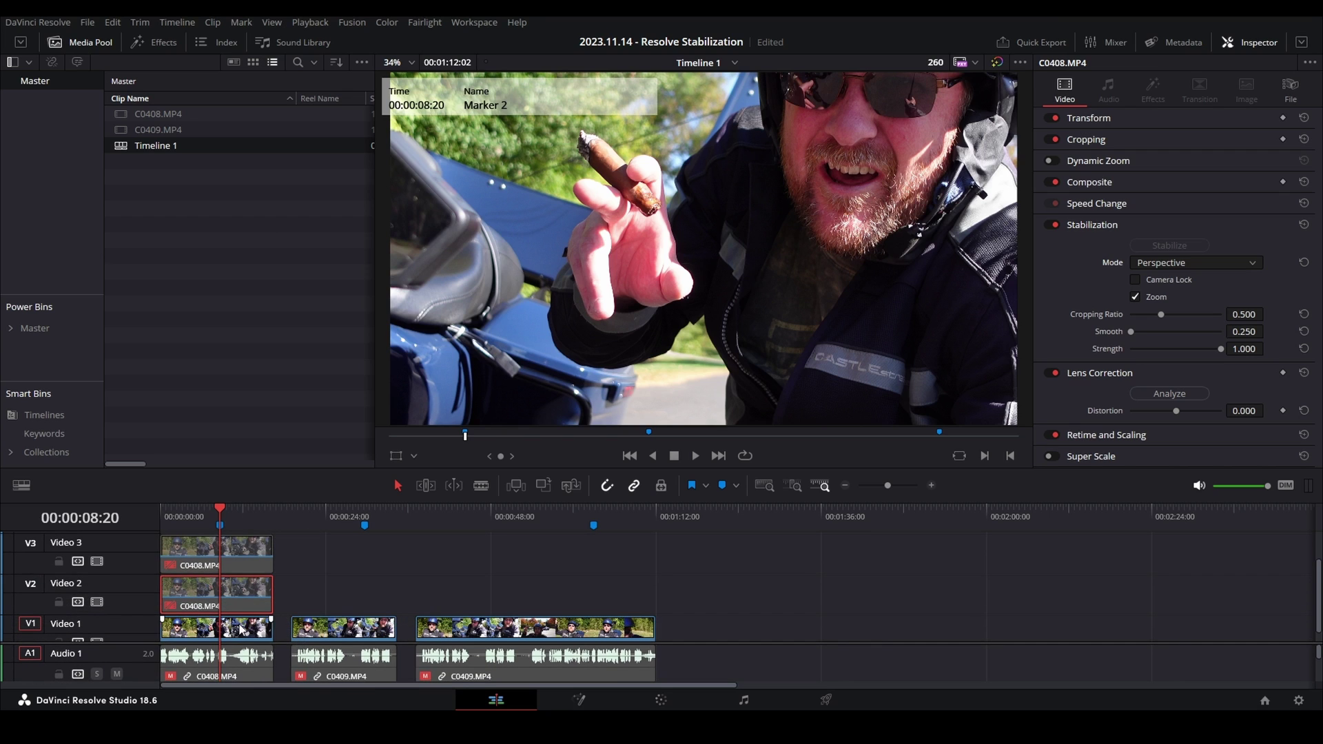
left_click(238, 601)
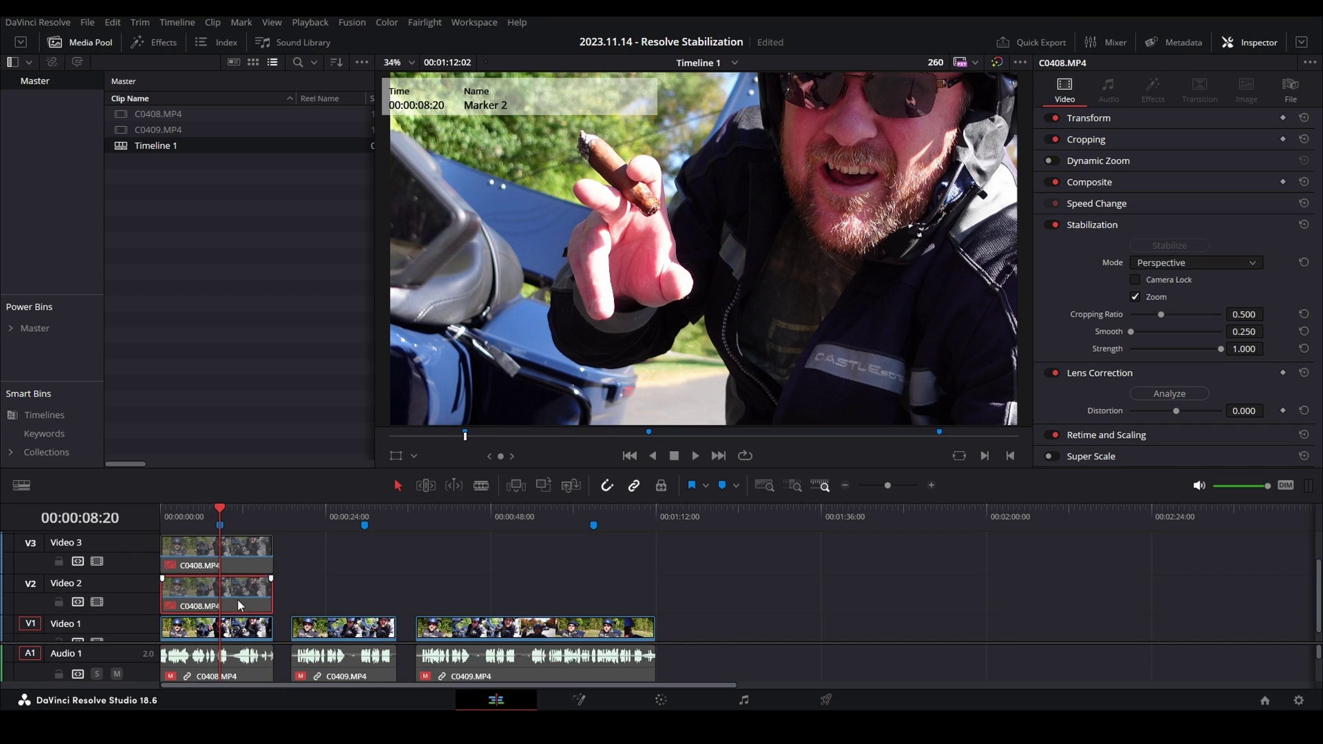
left_click(241, 556)
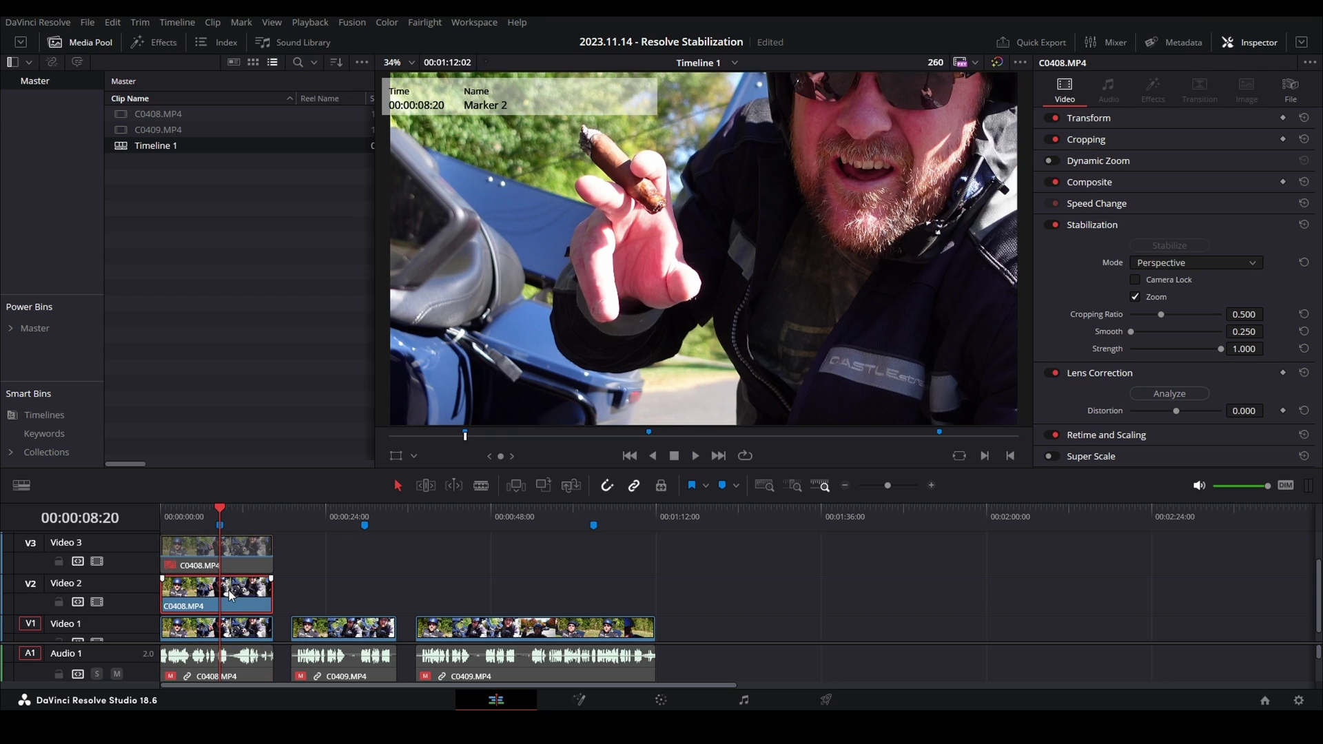
left_click(232, 555)
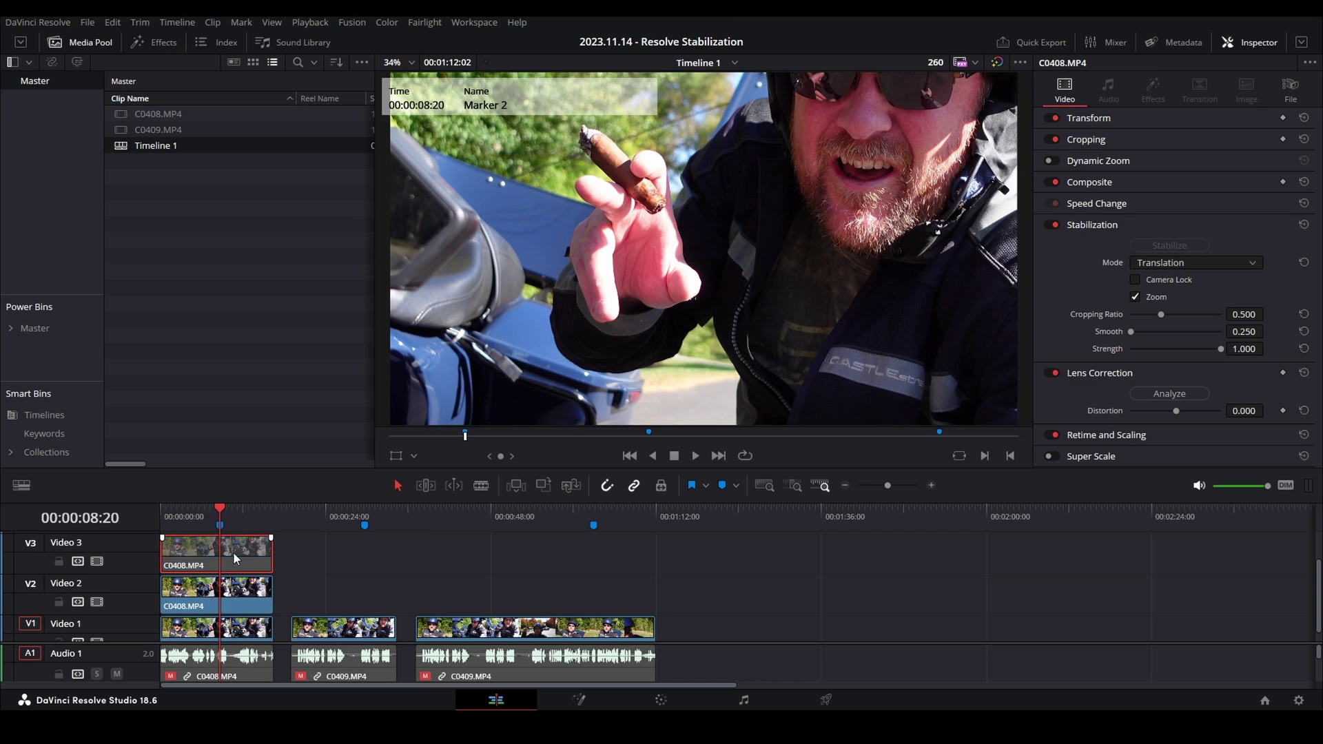
Step: Select the Video 2 C0408 copy, check its Translation mode, and disable it with D
left_click_drag(271, 595, 205, 565)
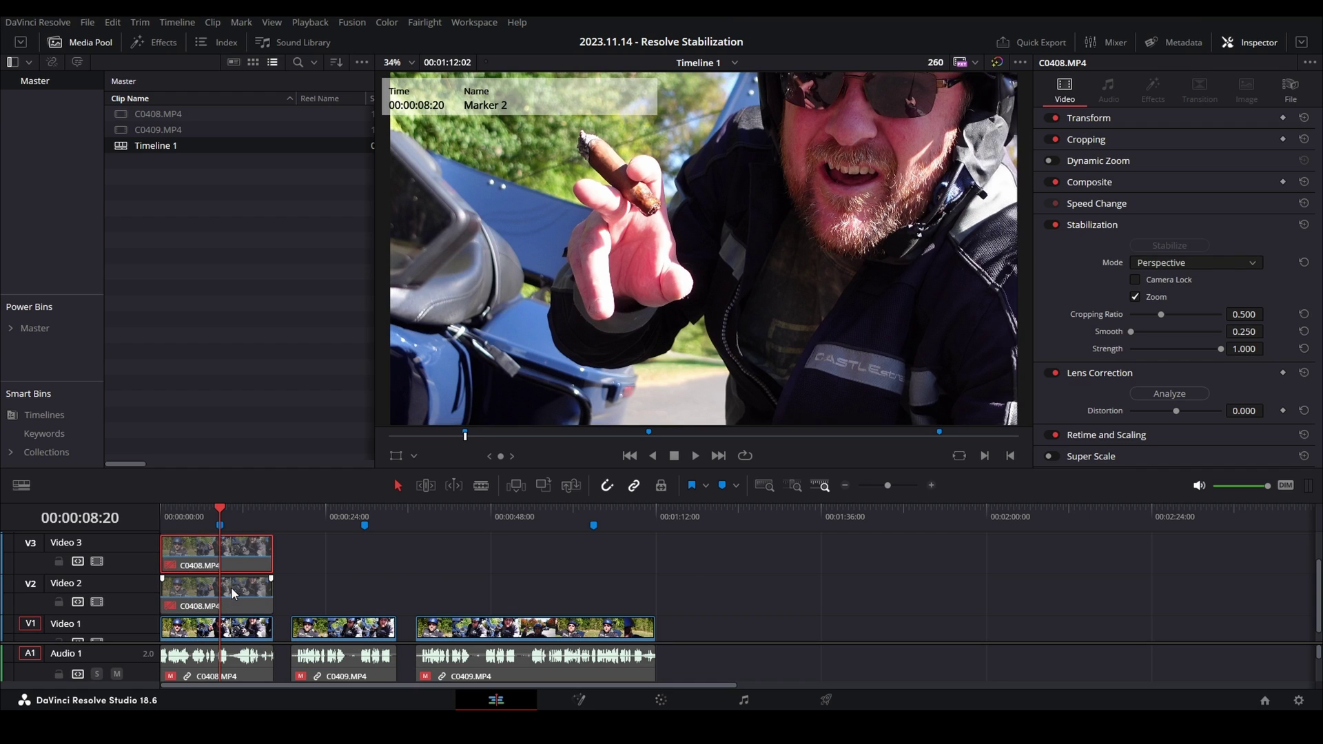
left_click(232, 591)
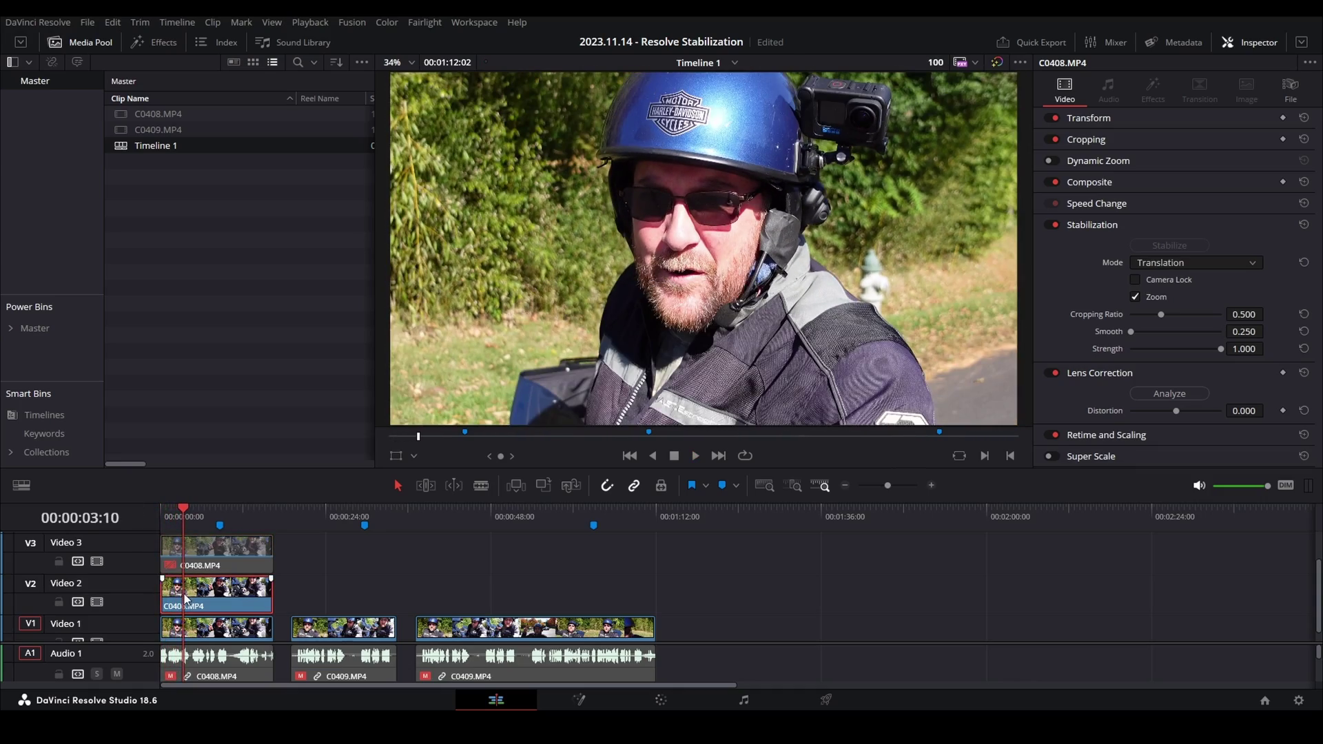
scroll(185, 593, "down", 1)
key("d")
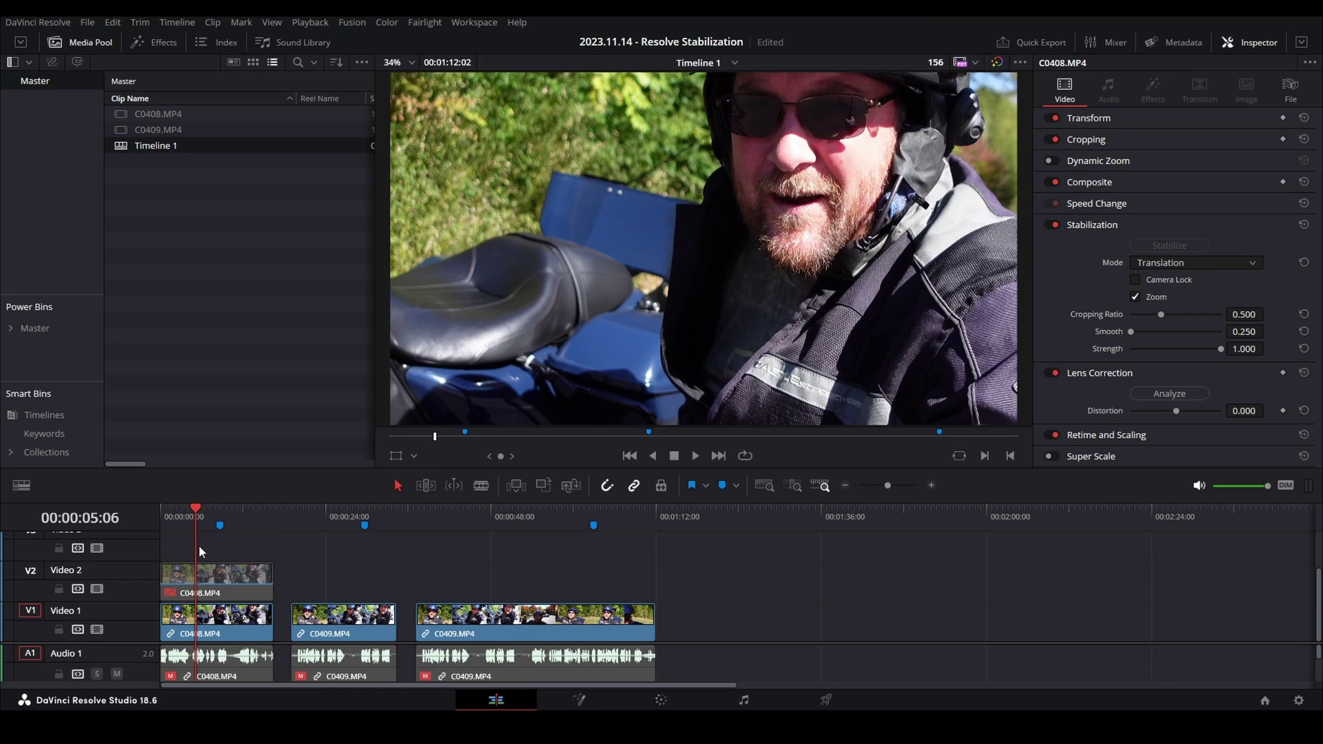
Step: Select the Video 2 C0408 copy and return the playhead to the timeline start
left_click(212, 583)
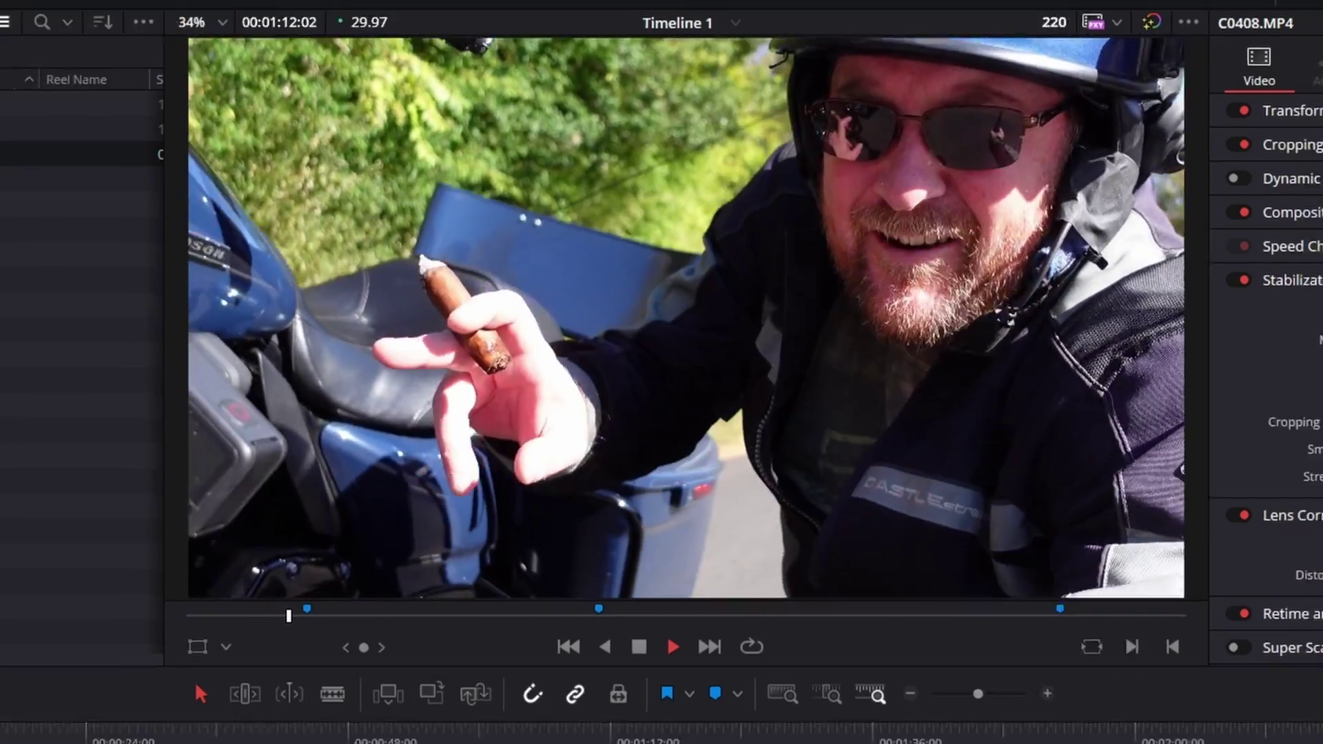
left_click_drag(195, 521, 127, 518)
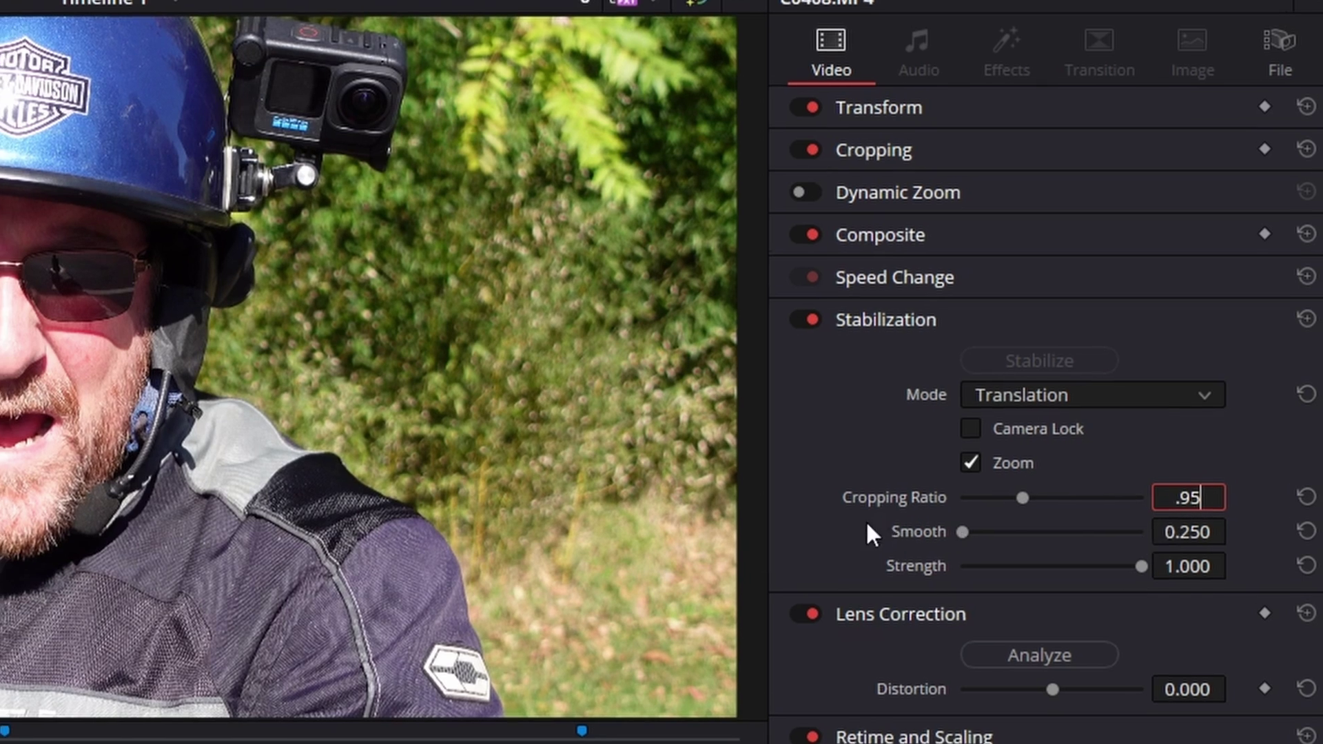
Step: Re-stabilize the Translation and Similarity copies of C0408 with a 0.950 cropping ratio
key("Return")
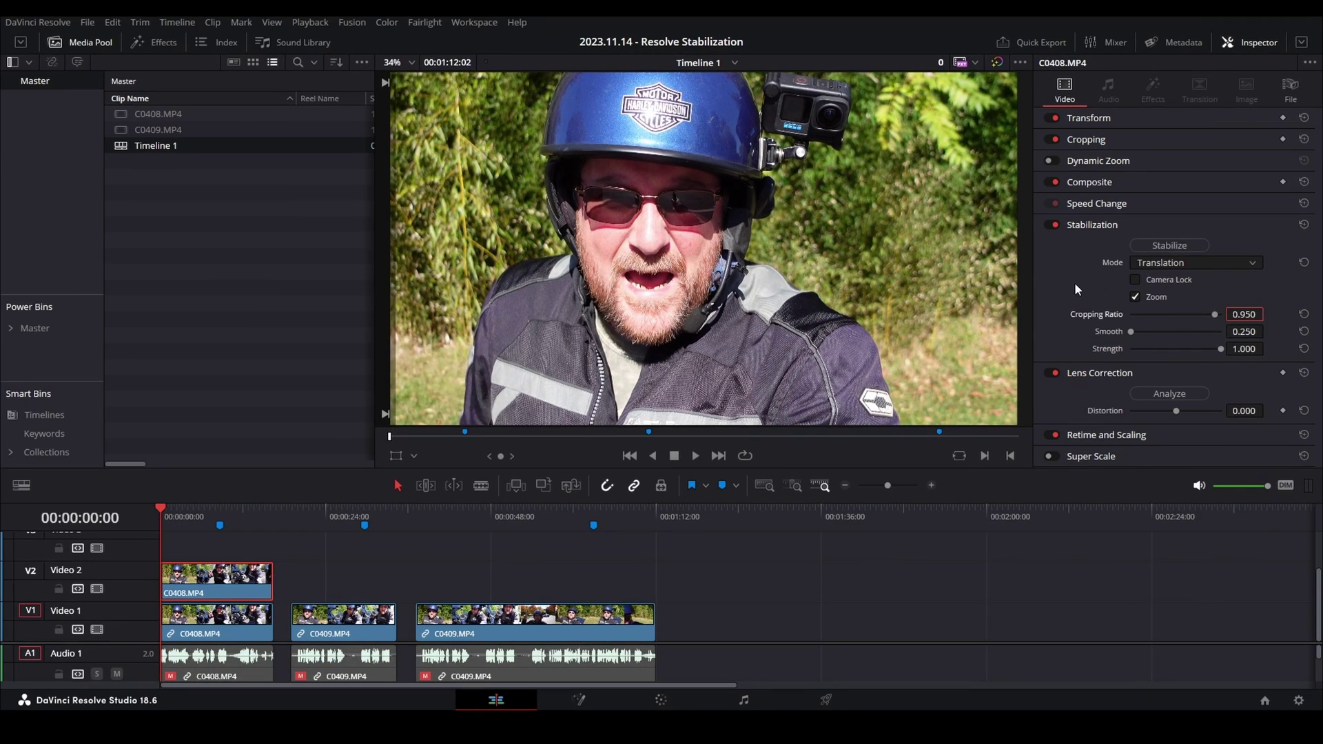
left_click(1162, 245)
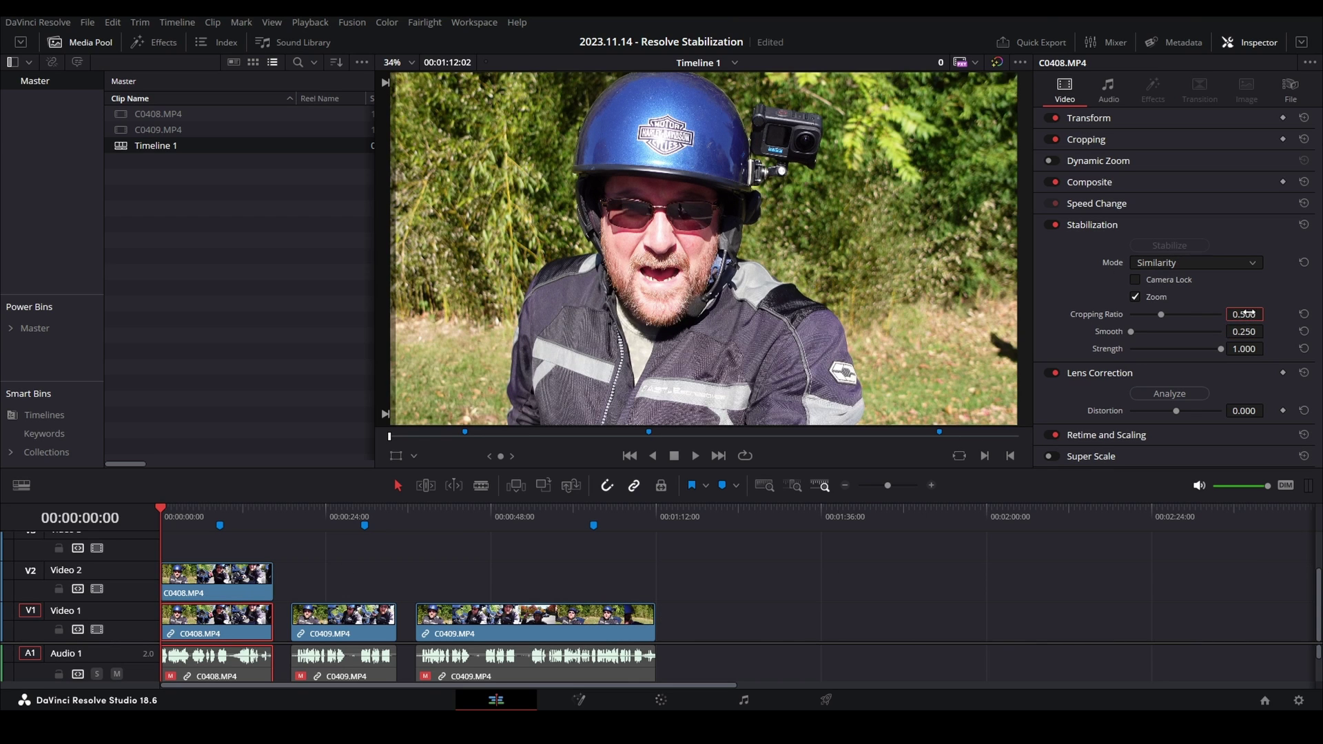
key("Return")
left_click(1160, 242)
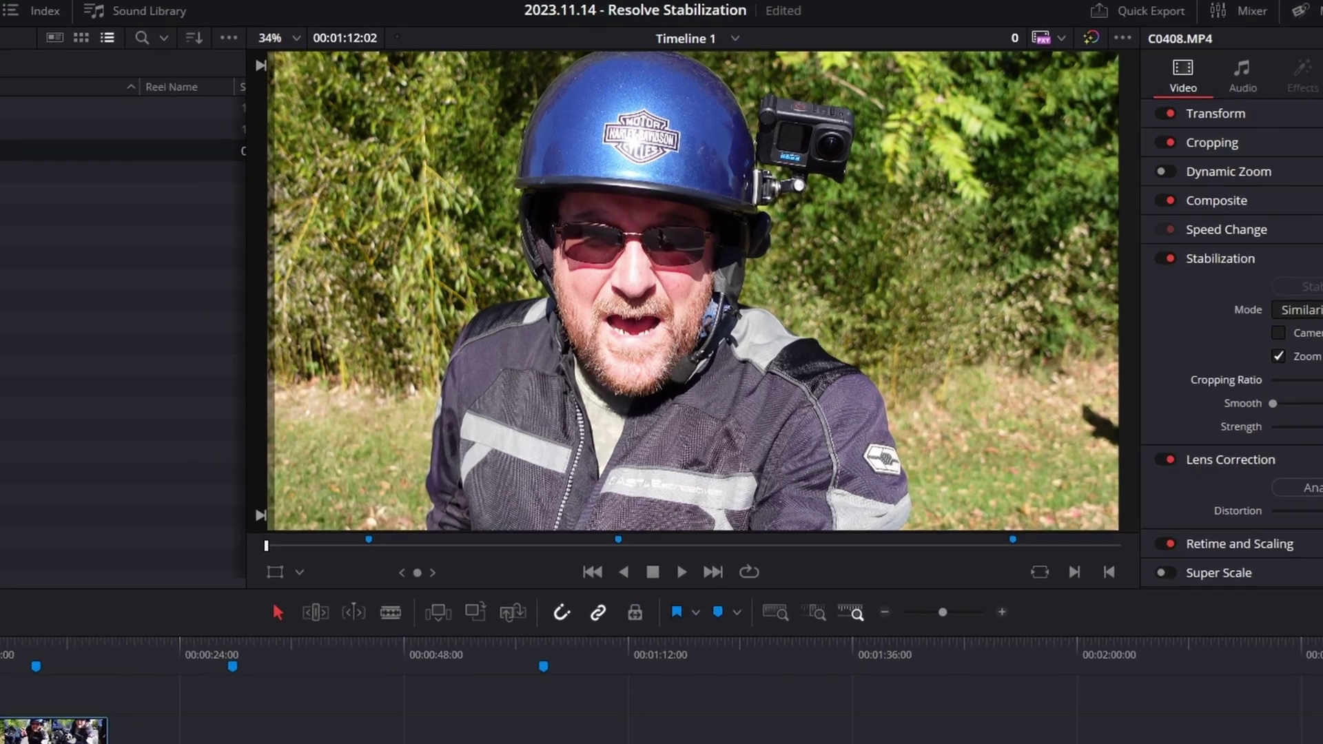
Step: Play back the stabilized C0408 clip from about two seconds in, then open the stabilization Mode list
key("space")
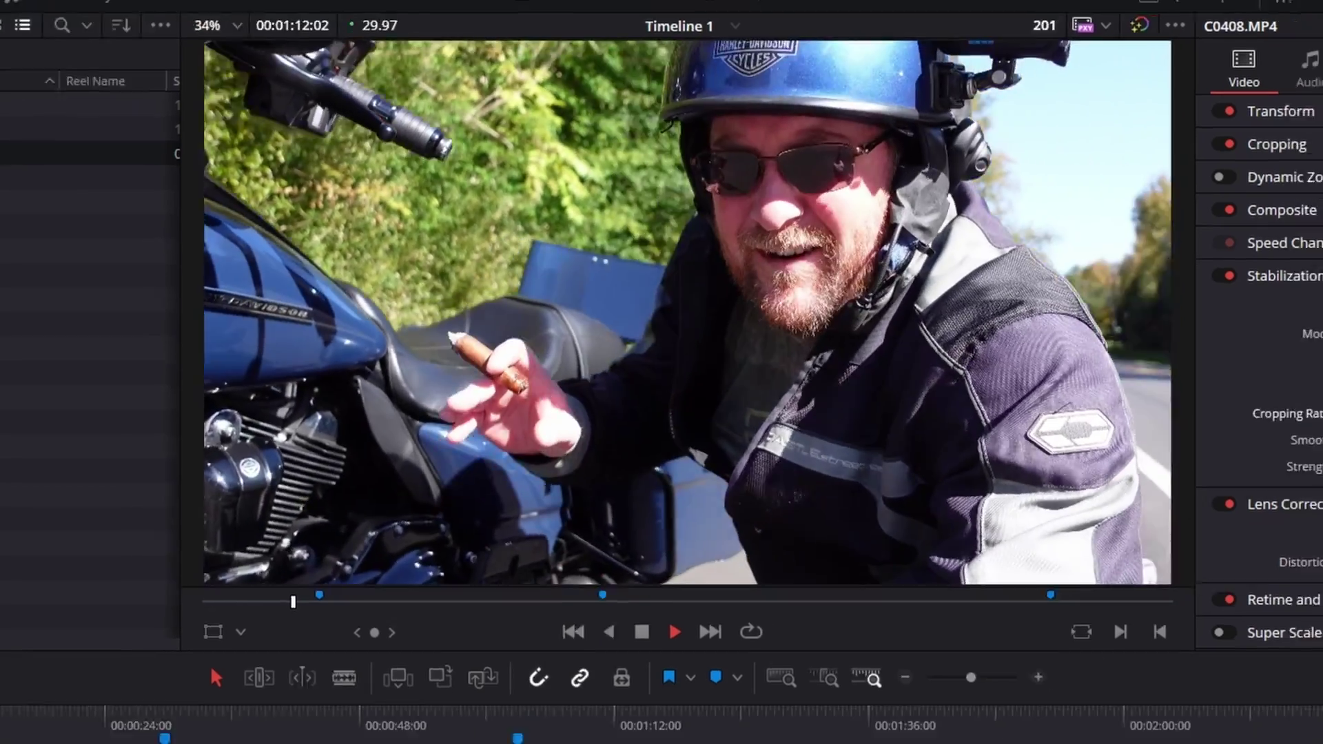
key("space")
left_click(177, 514)
key("space")
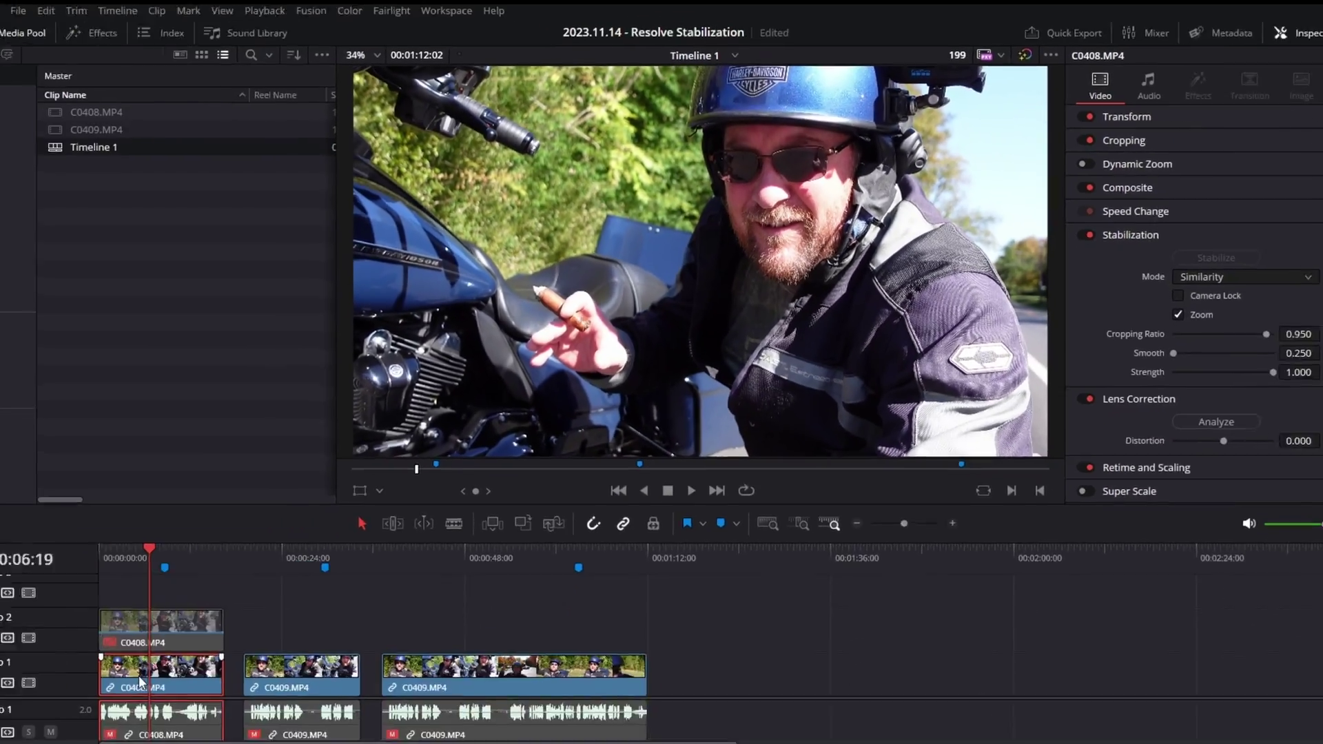
left_click(1132, 265)
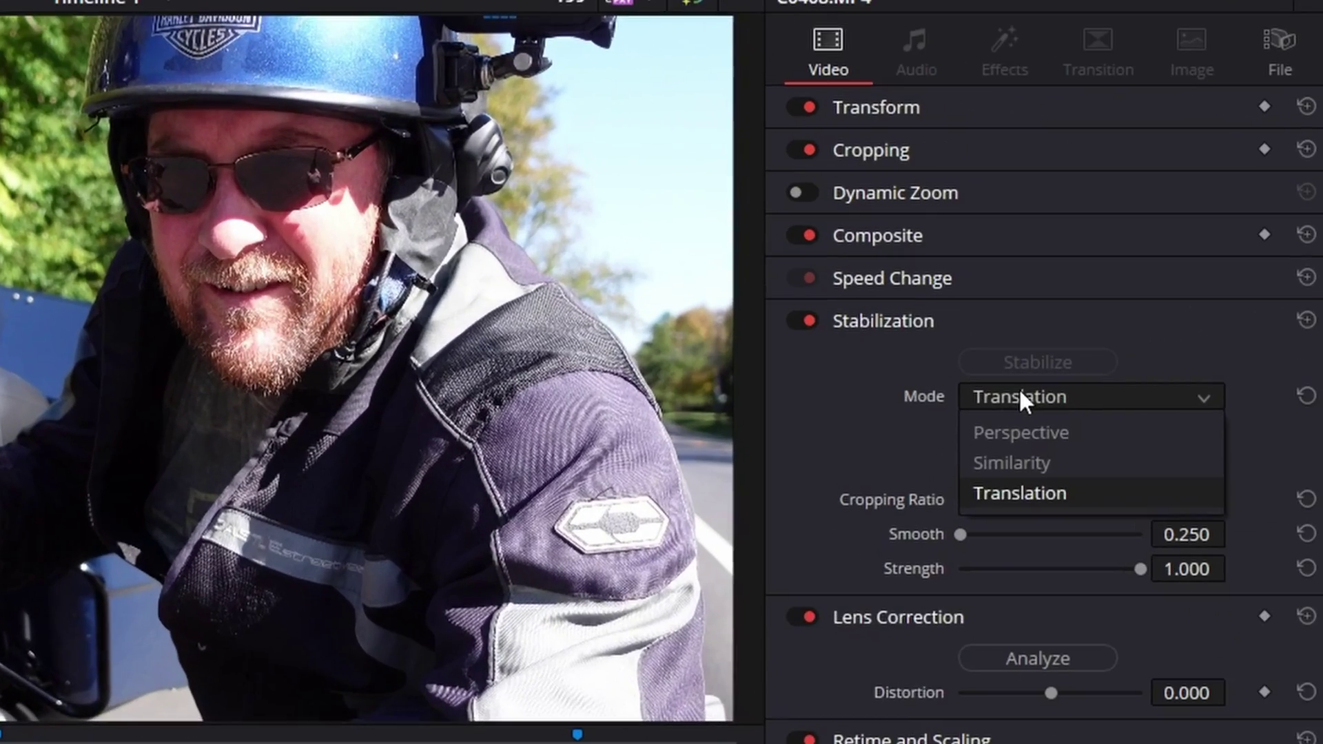
Step: Re-stabilize the Video 2 copy of C0408 in Perspective mode and play it back
left_click(1020, 433)
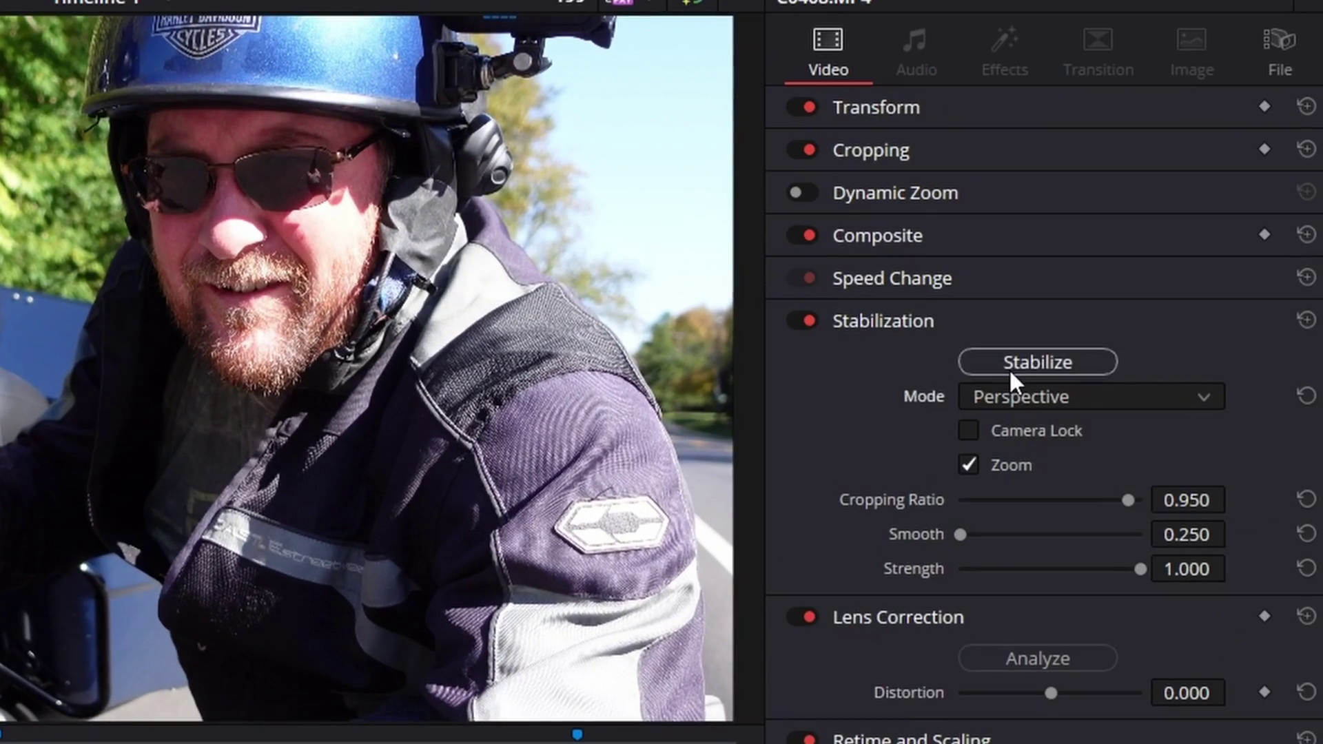
left_click(1027, 363)
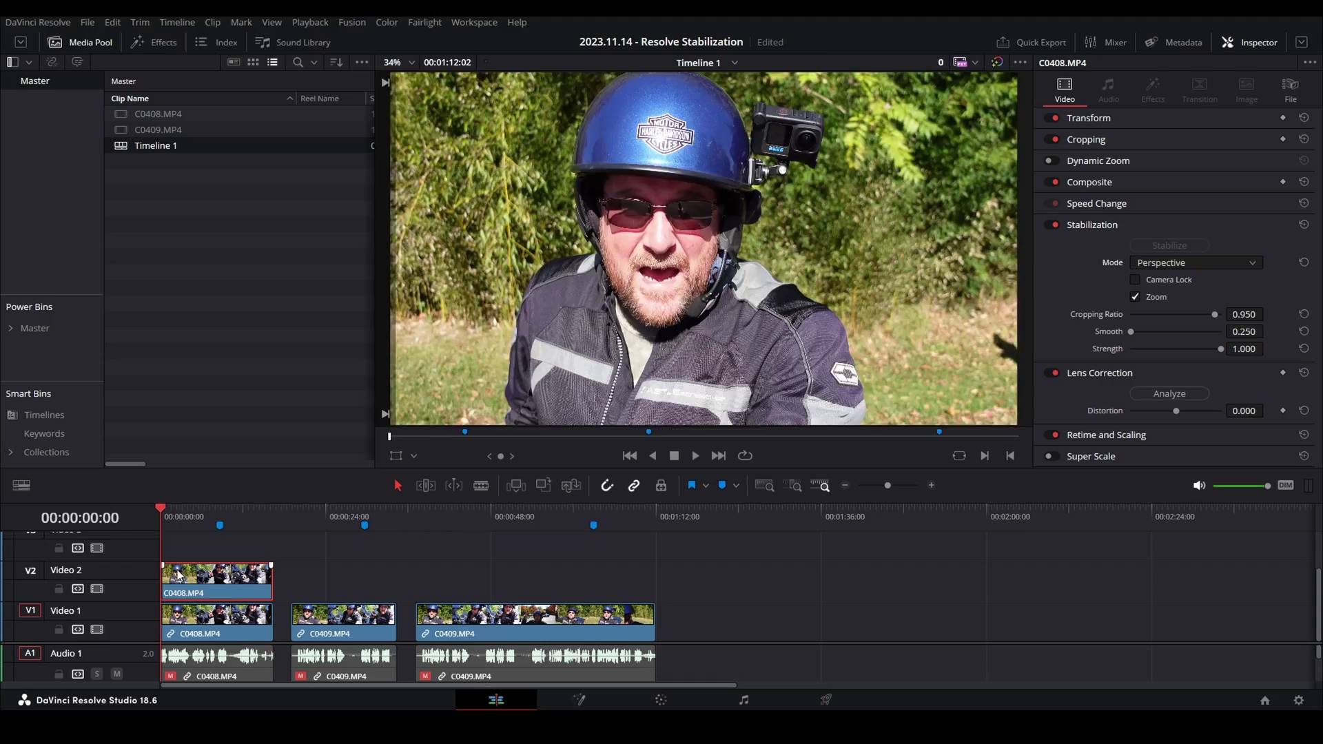
key("space")
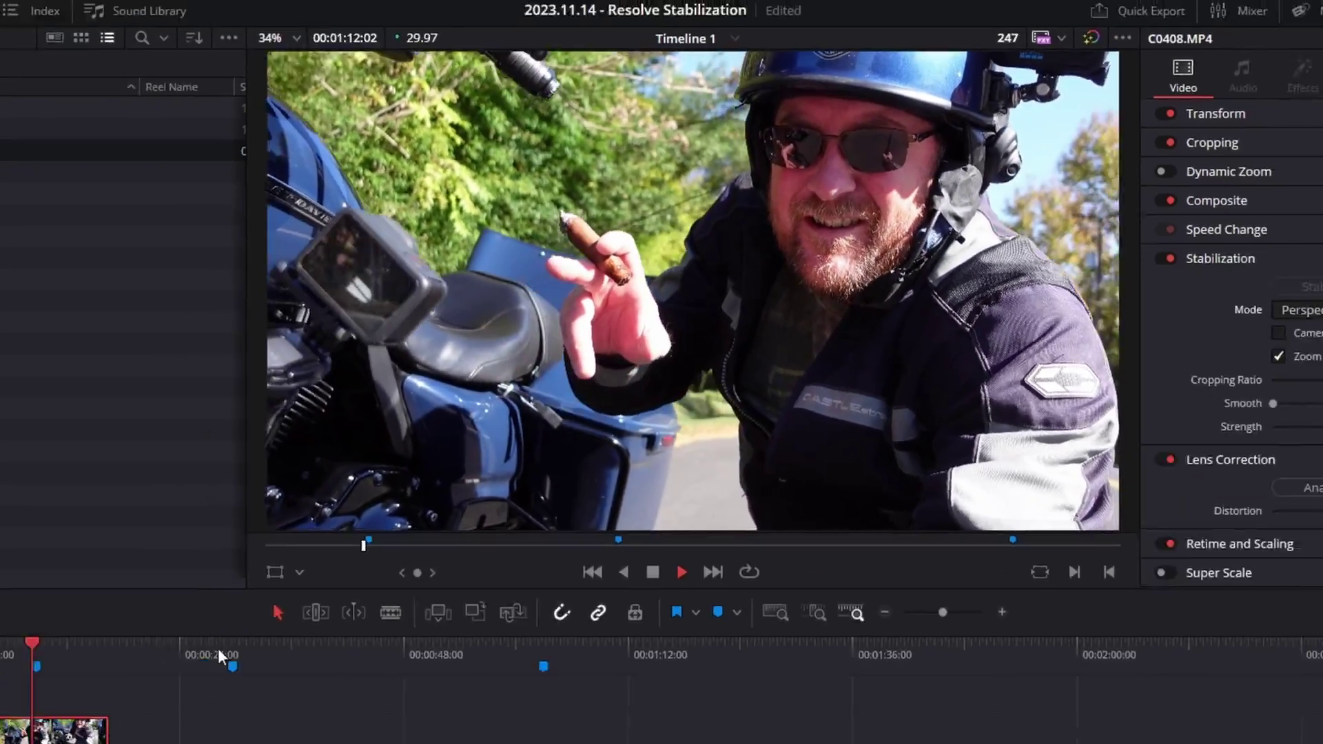
key("space")
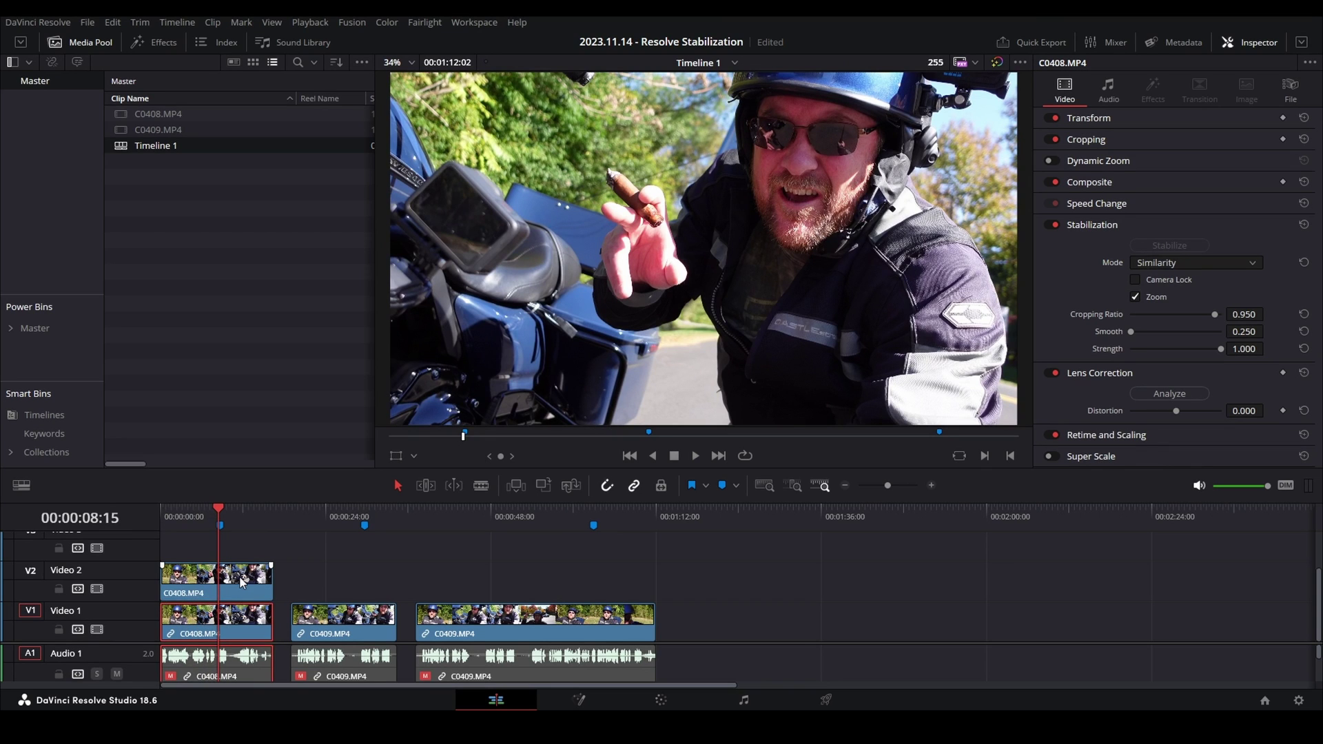
Step: Disable the Video 2 clip to show the Similarity copy, and return to the timeline start
key("d")
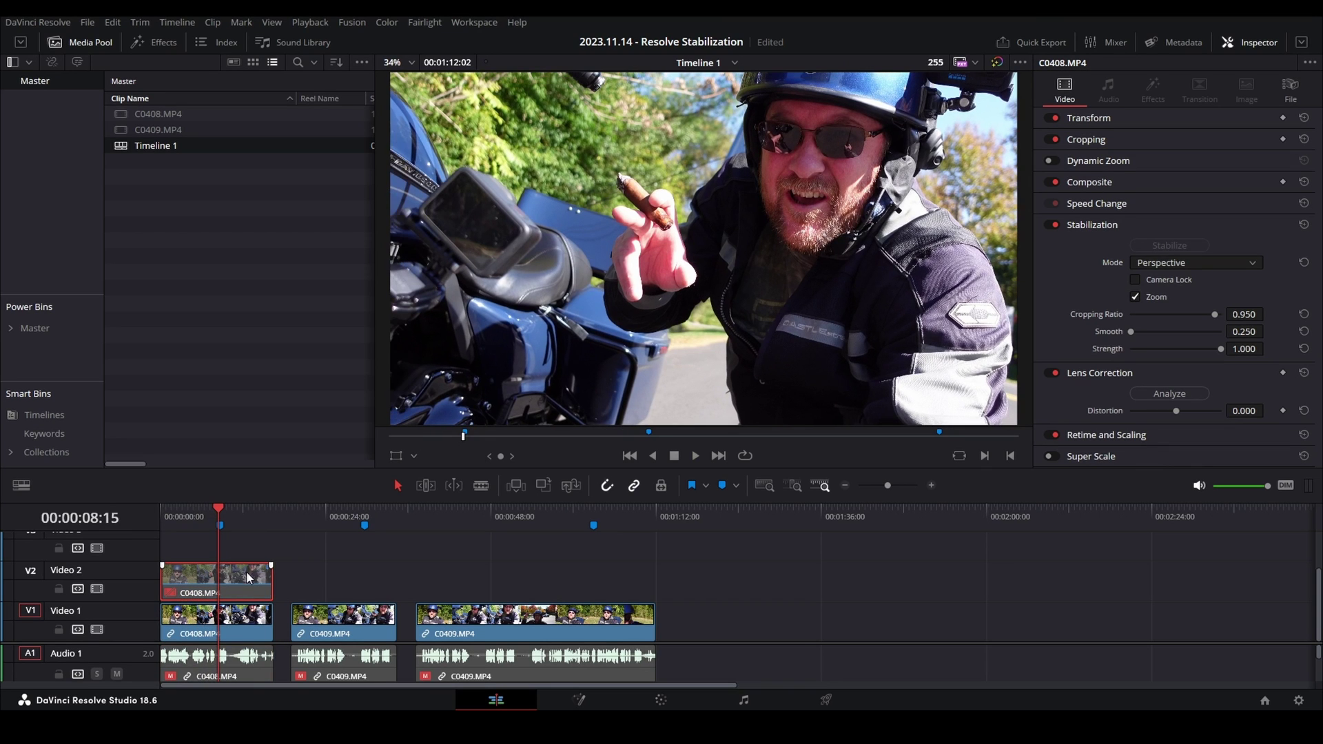
left_click(175, 515)
key("Home")
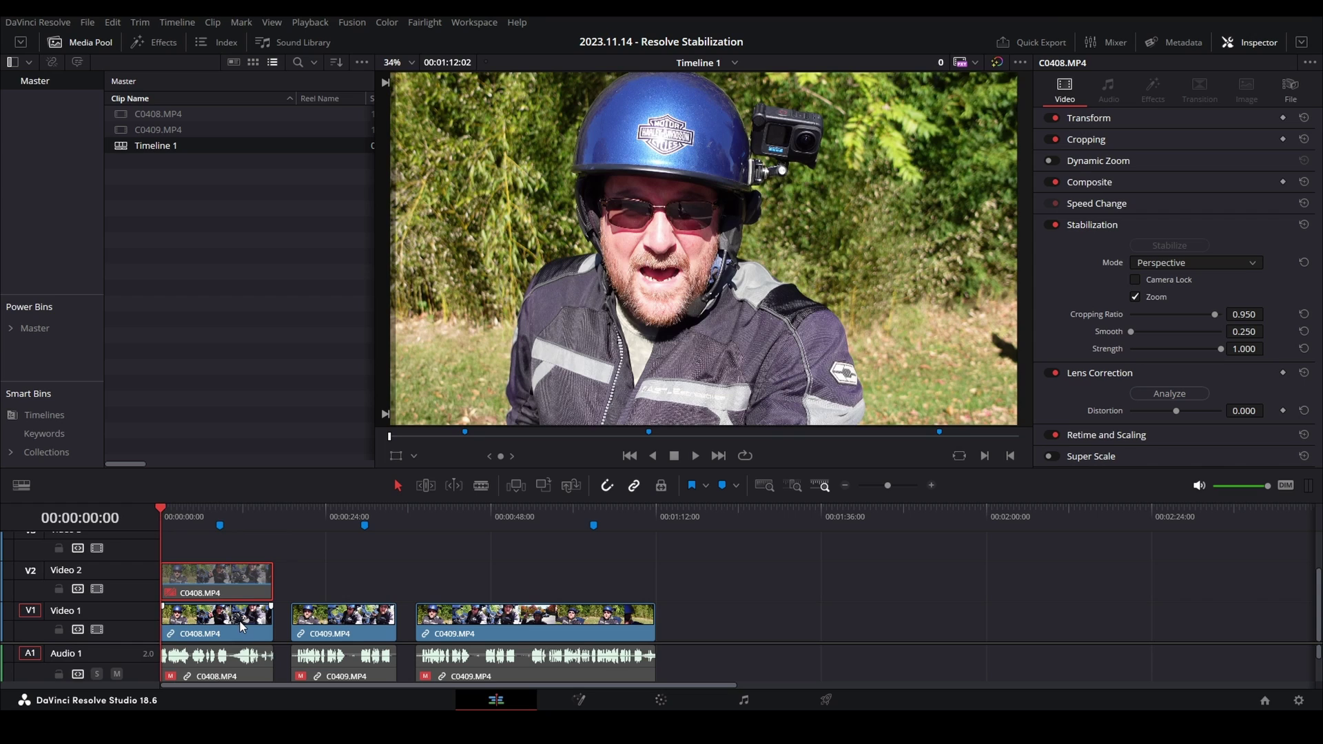
Step: Re-enable Video 2, reset stabilization to defaults, and re-stabilize in Perspective mode with Zoom off
key("d")
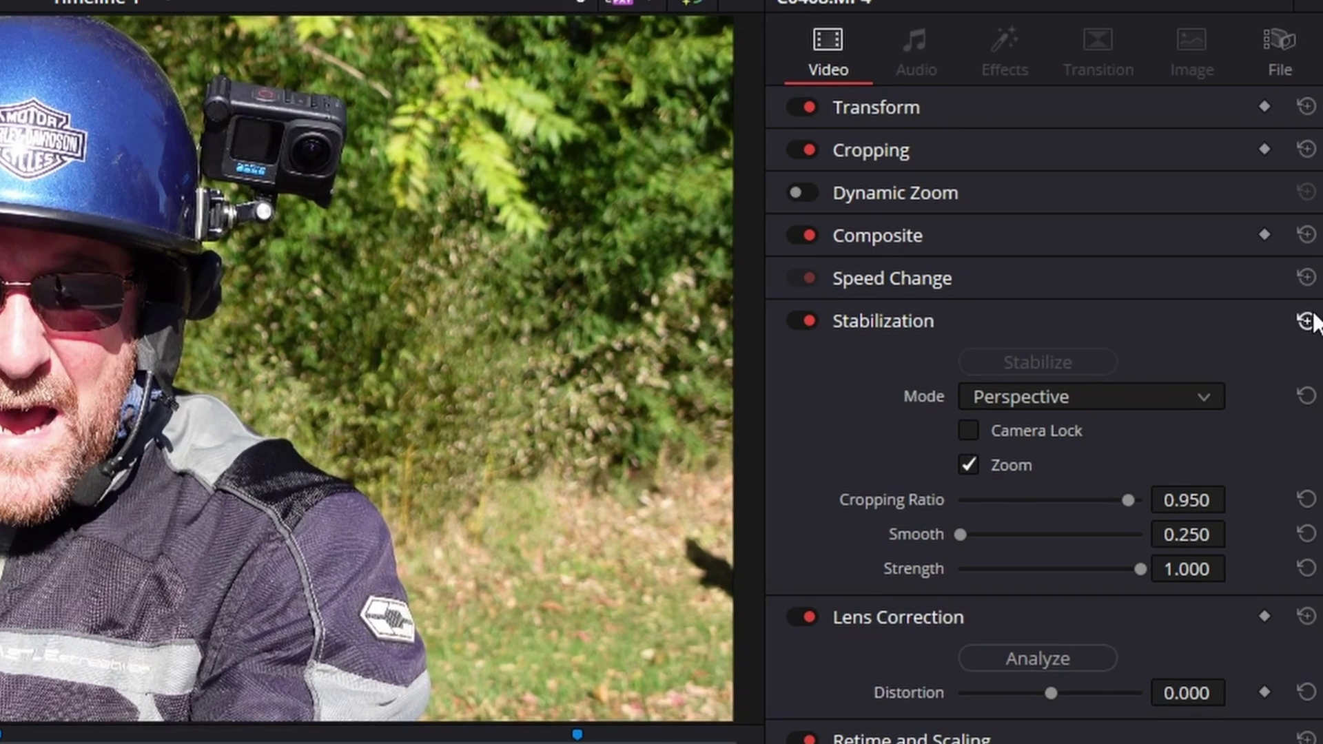
left_click(1304, 225)
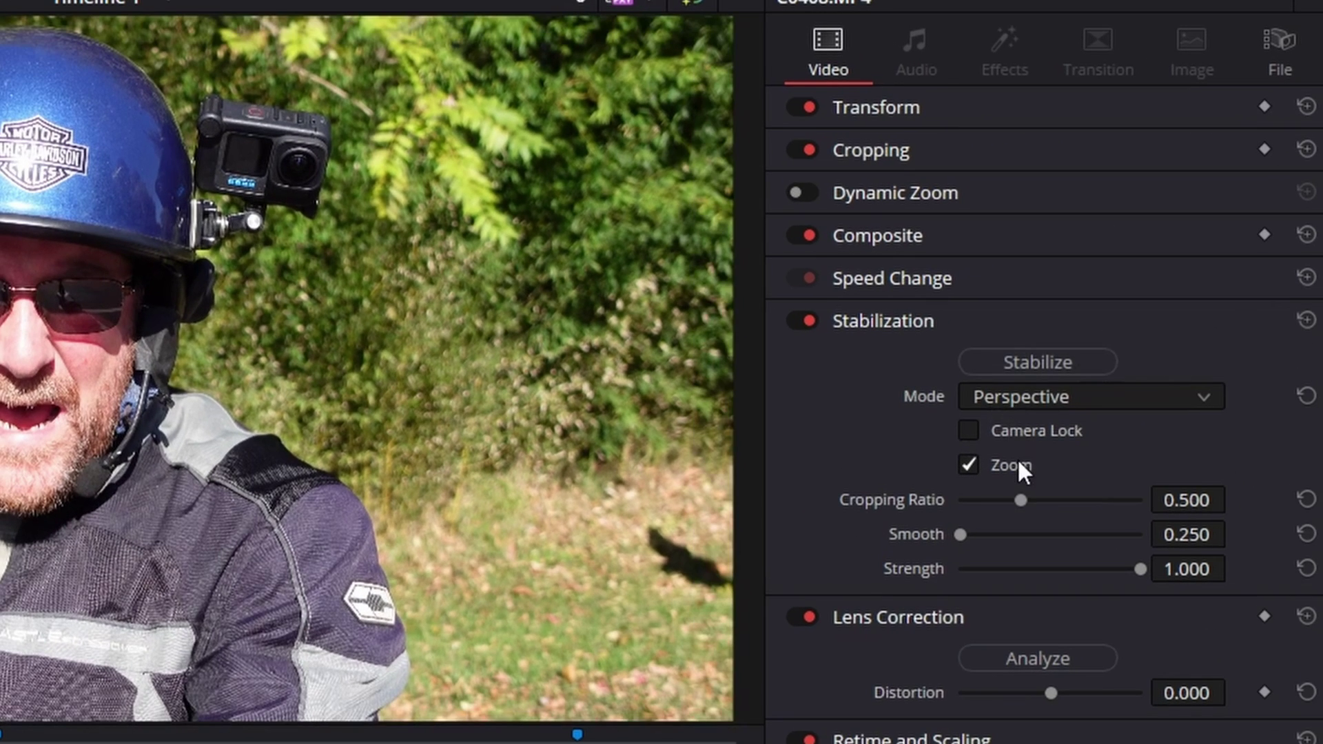
left_click(988, 465)
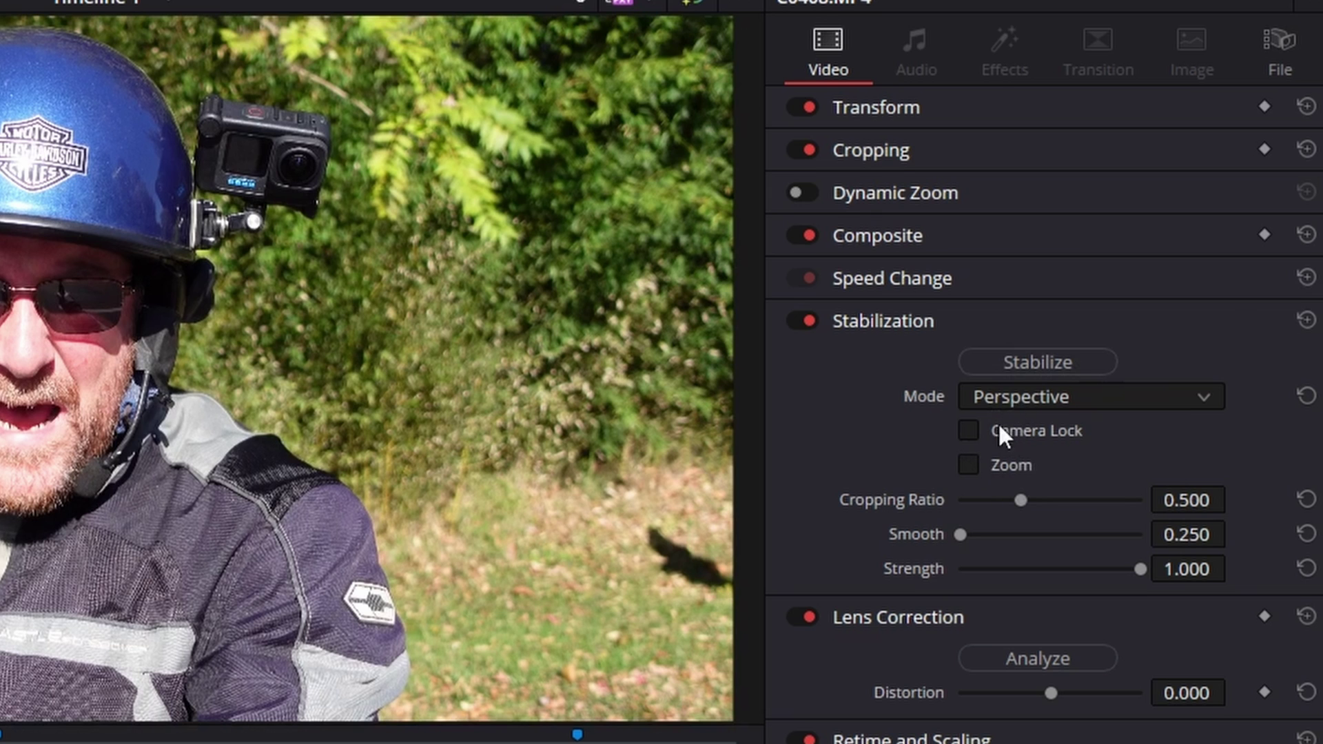
left_click(1023, 357)
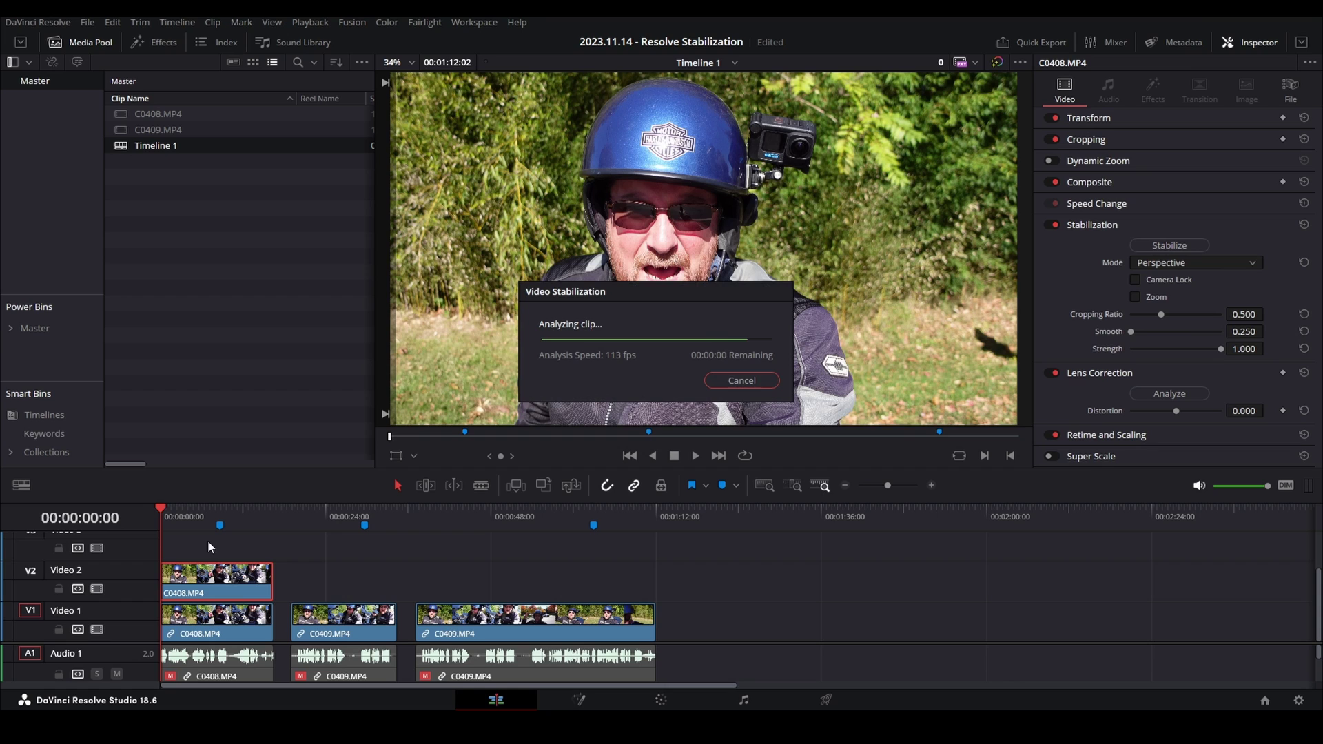
left_click(217, 634)
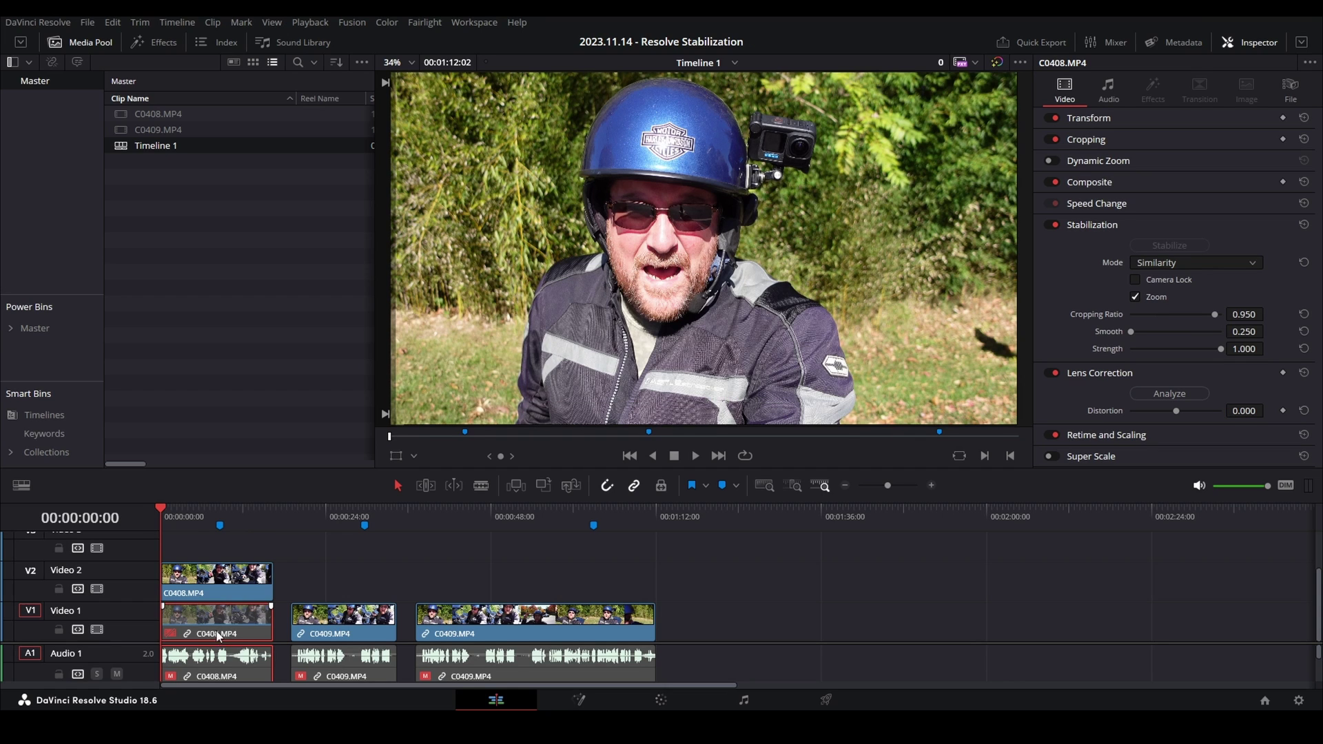
left_click(205, 586)
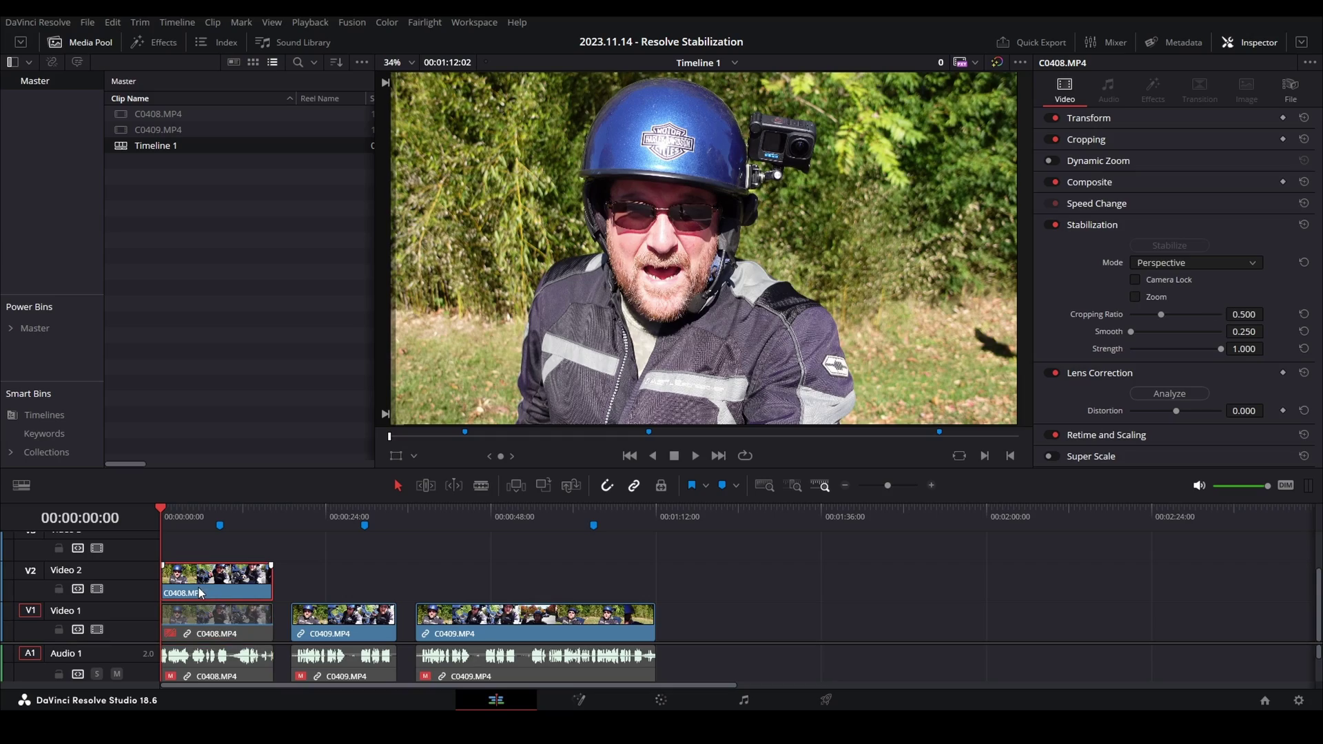
Step: Play back the unzoomed result with the viewer zoomed out to 28% to expose the shifting edges
key("space")
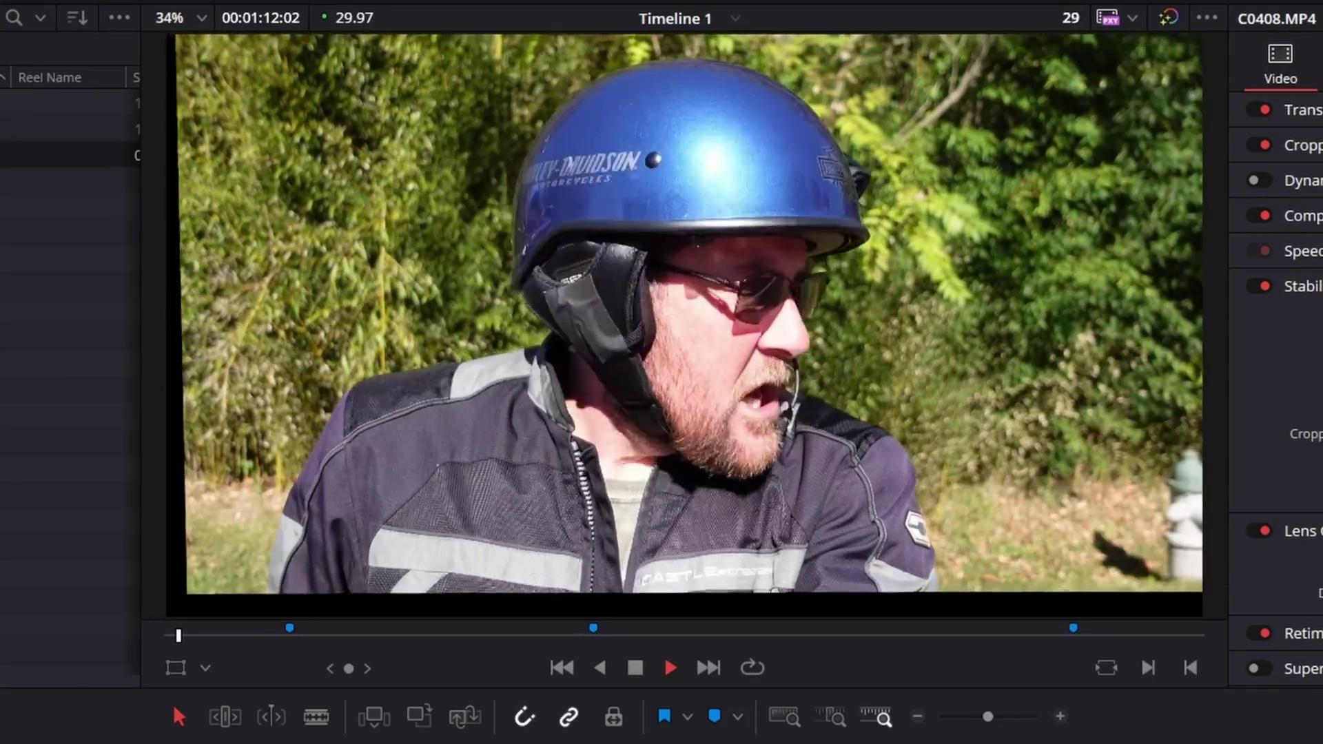
key("space")
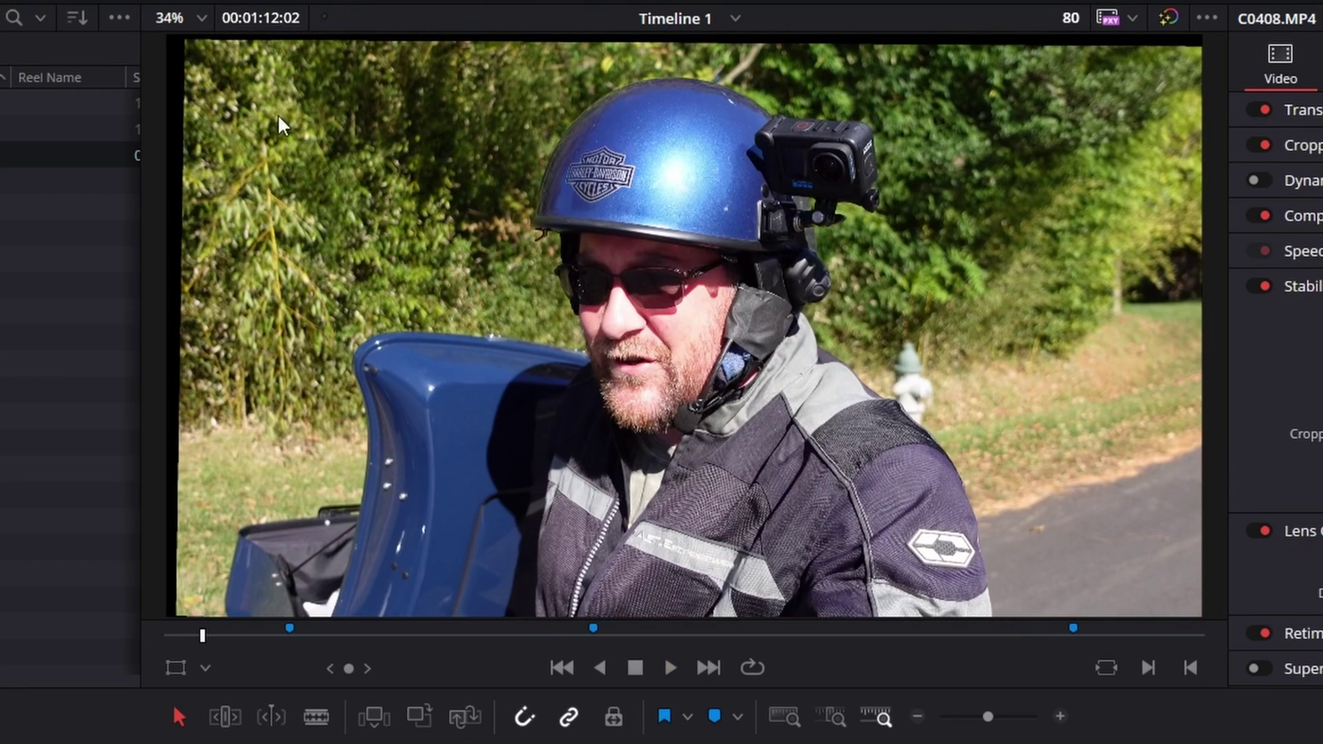
left_click(201, 18)
left_click(180, 48)
scroll(403, 267, "down", 3)
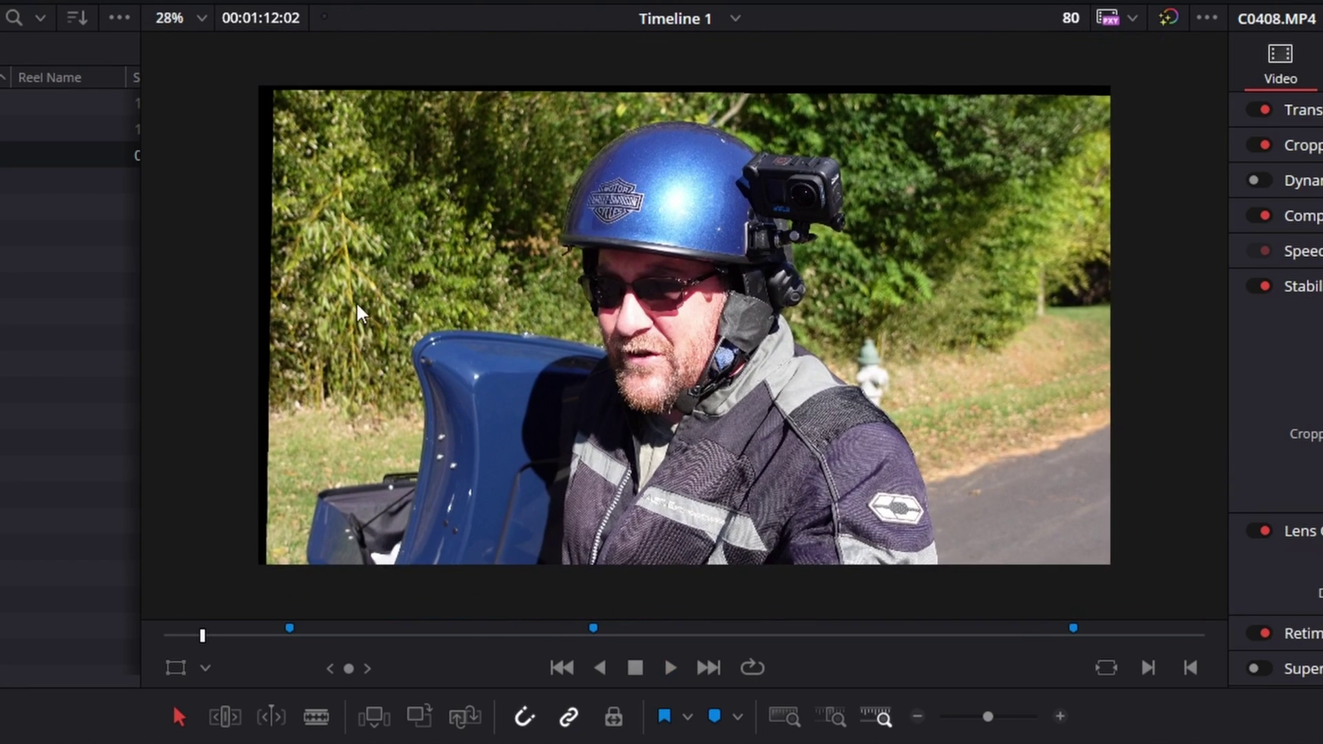
key("Home")
key("space")
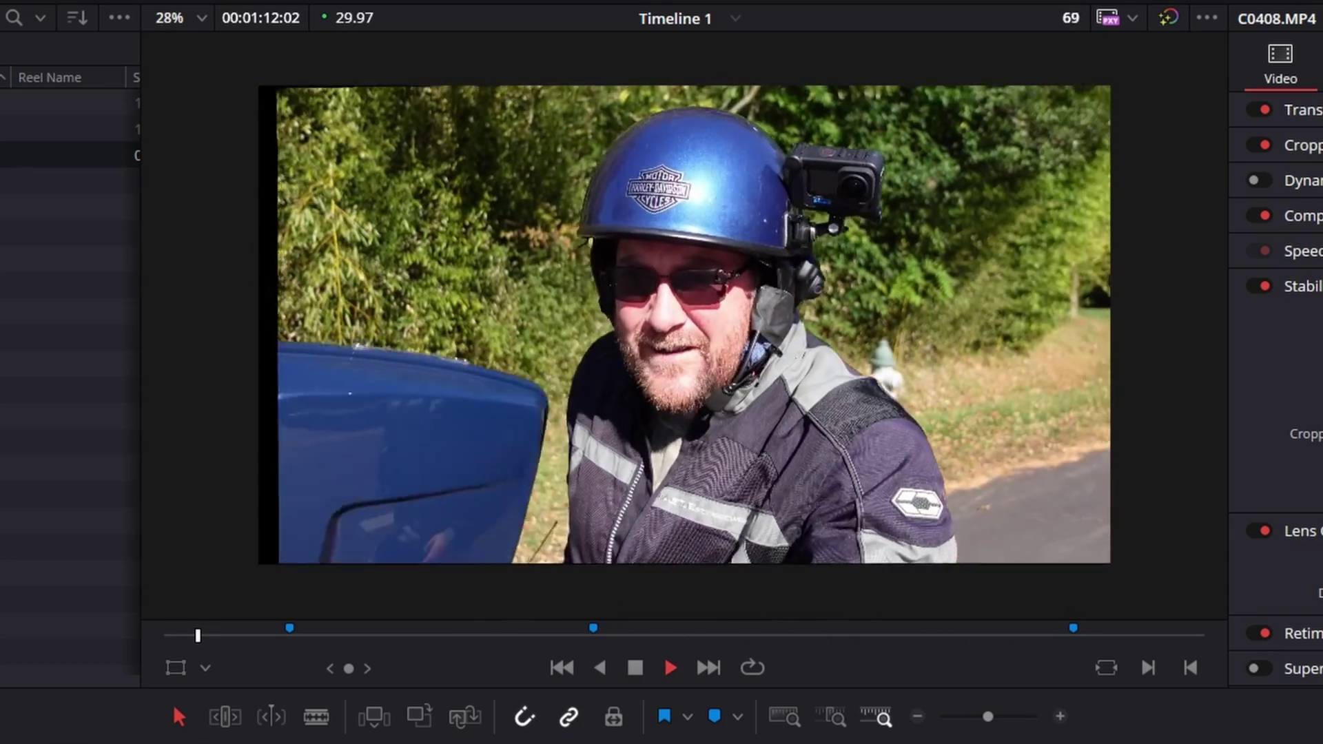
key("space")
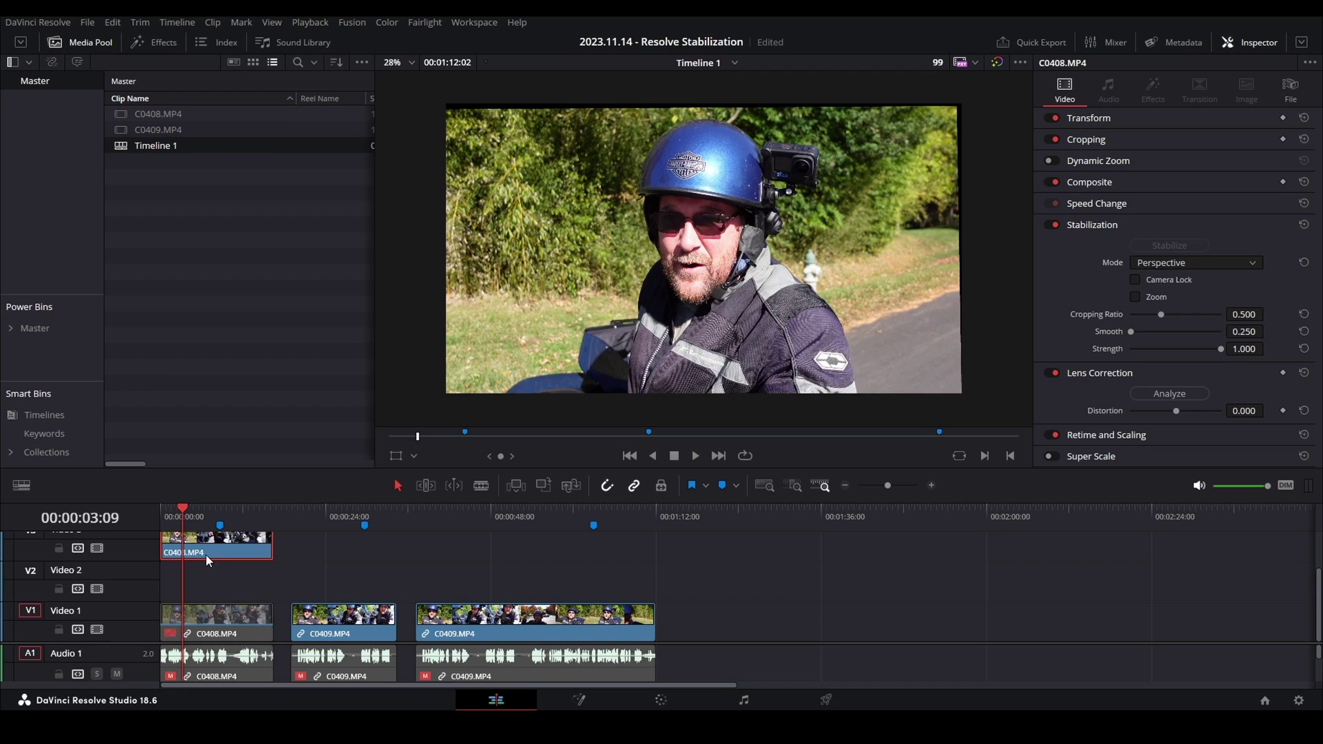
Step: Add a bright green Solid Color generator on Video 2 under the C0408 clip and play it back
left_click(46, 154)
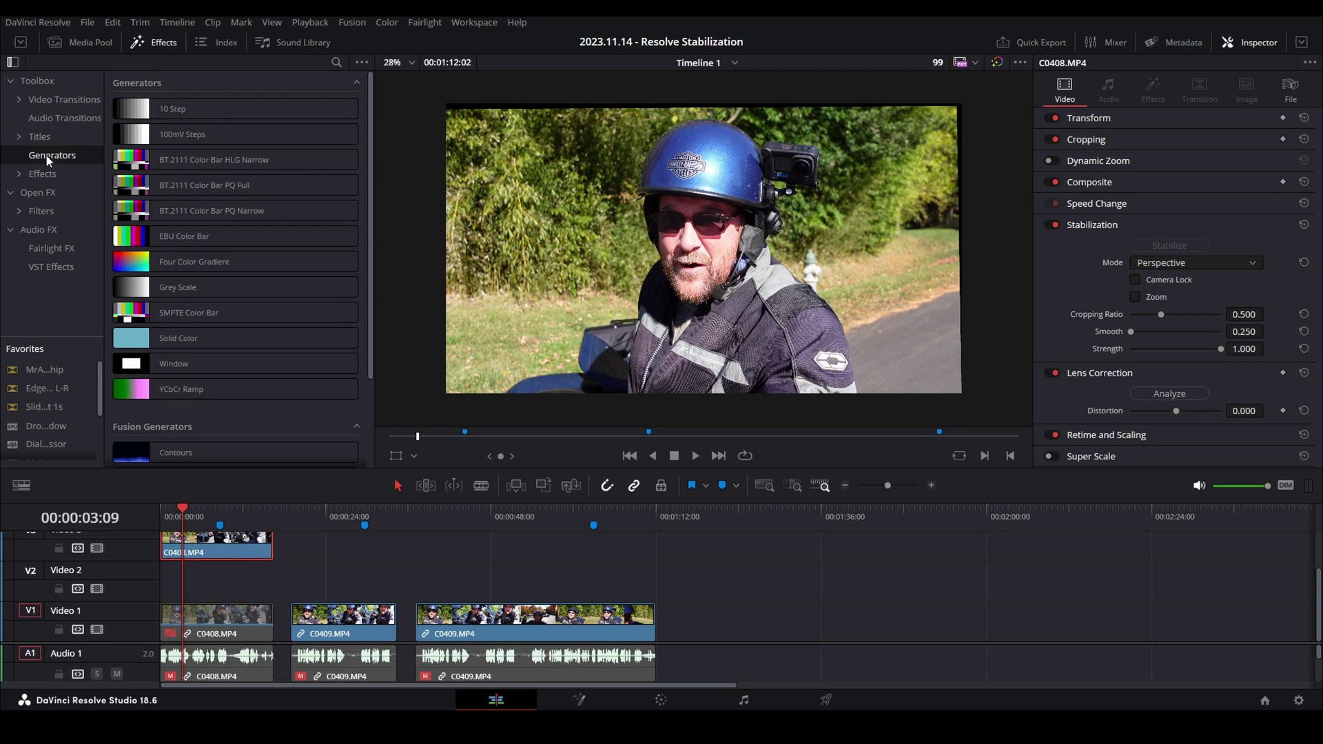
scroll(164, 142, "down", 3)
left_click_drag(177, 226, 207, 578)
left_click(1143, 169)
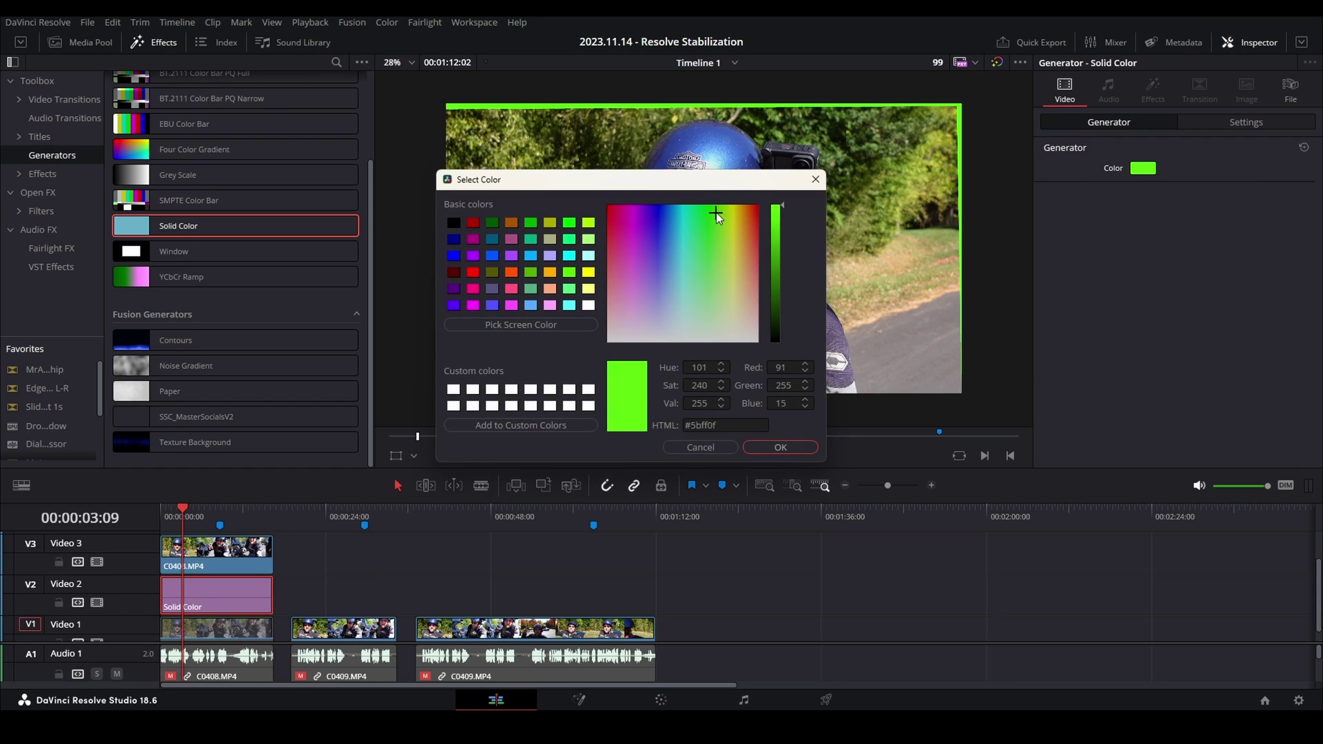
left_click(779, 448)
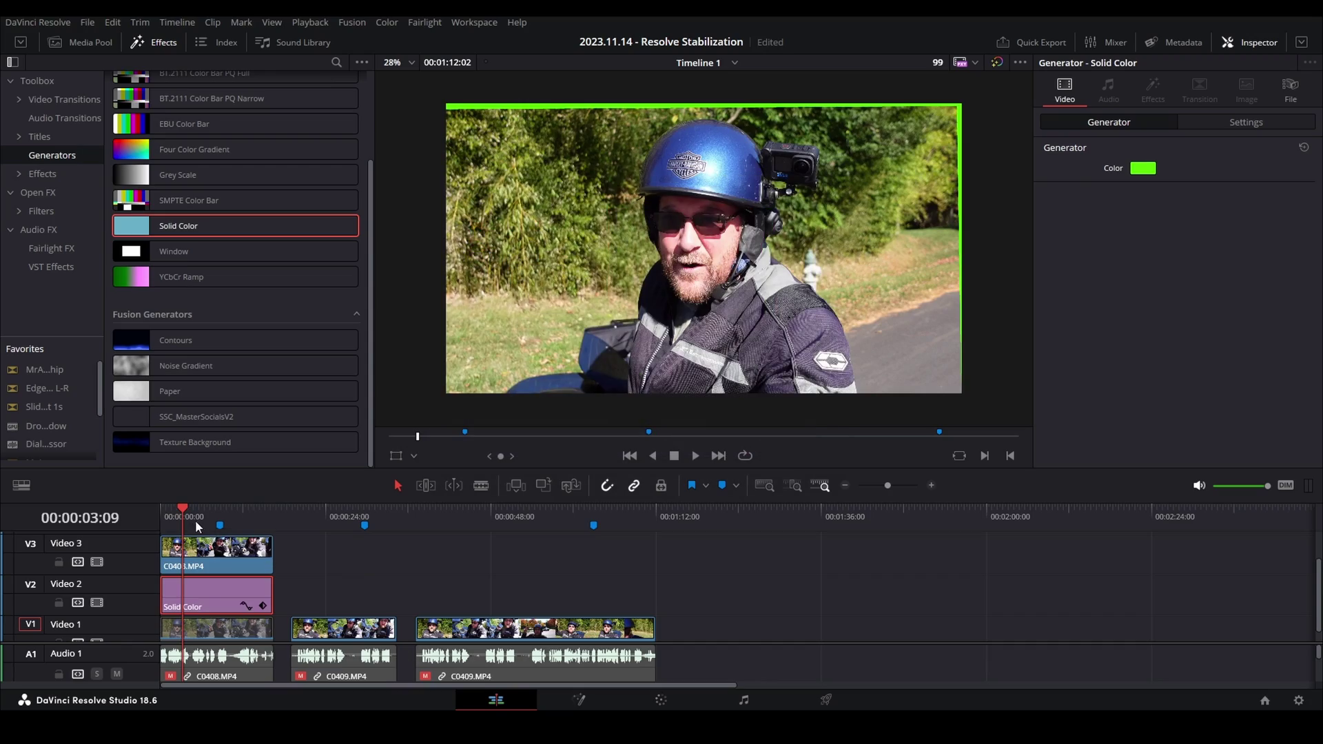
key("space")
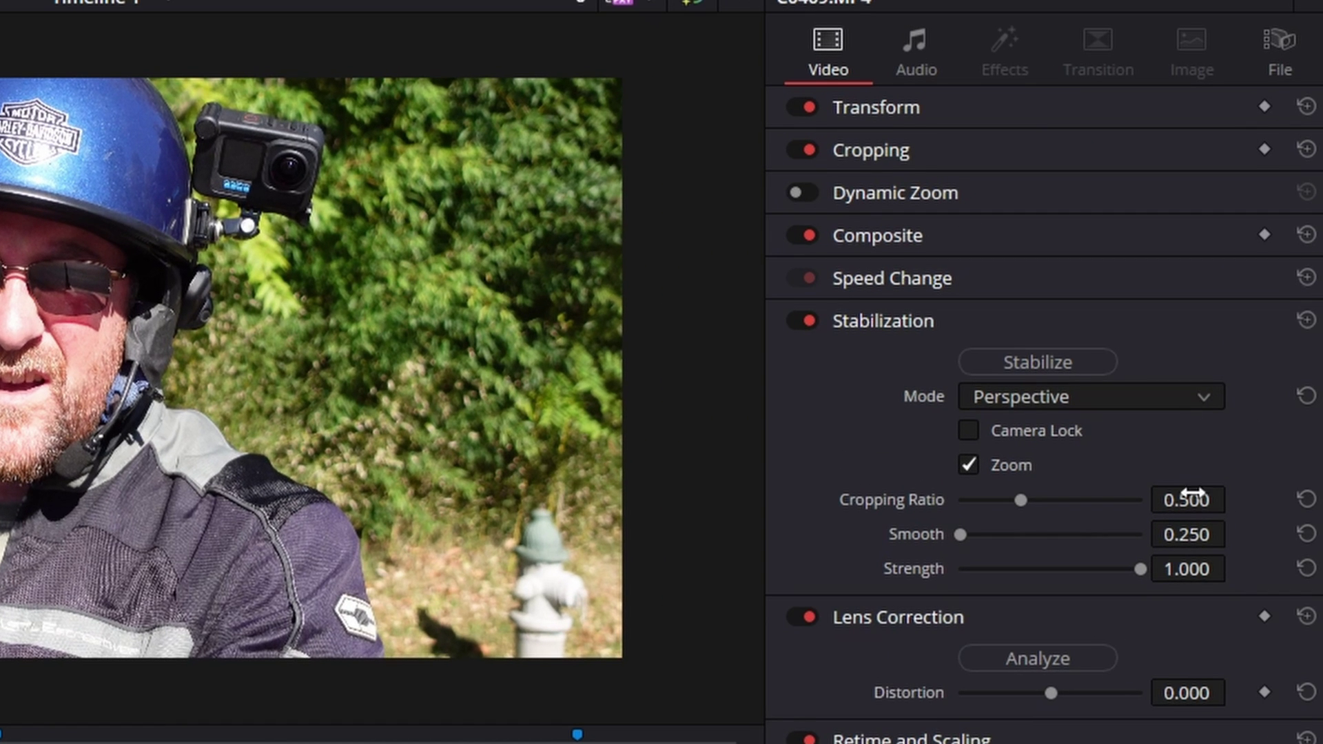
Step: Stabilize C0409 in Perspective mode at 0.500, toggling stabilization off and on twice to compare
left_click(1000, 362)
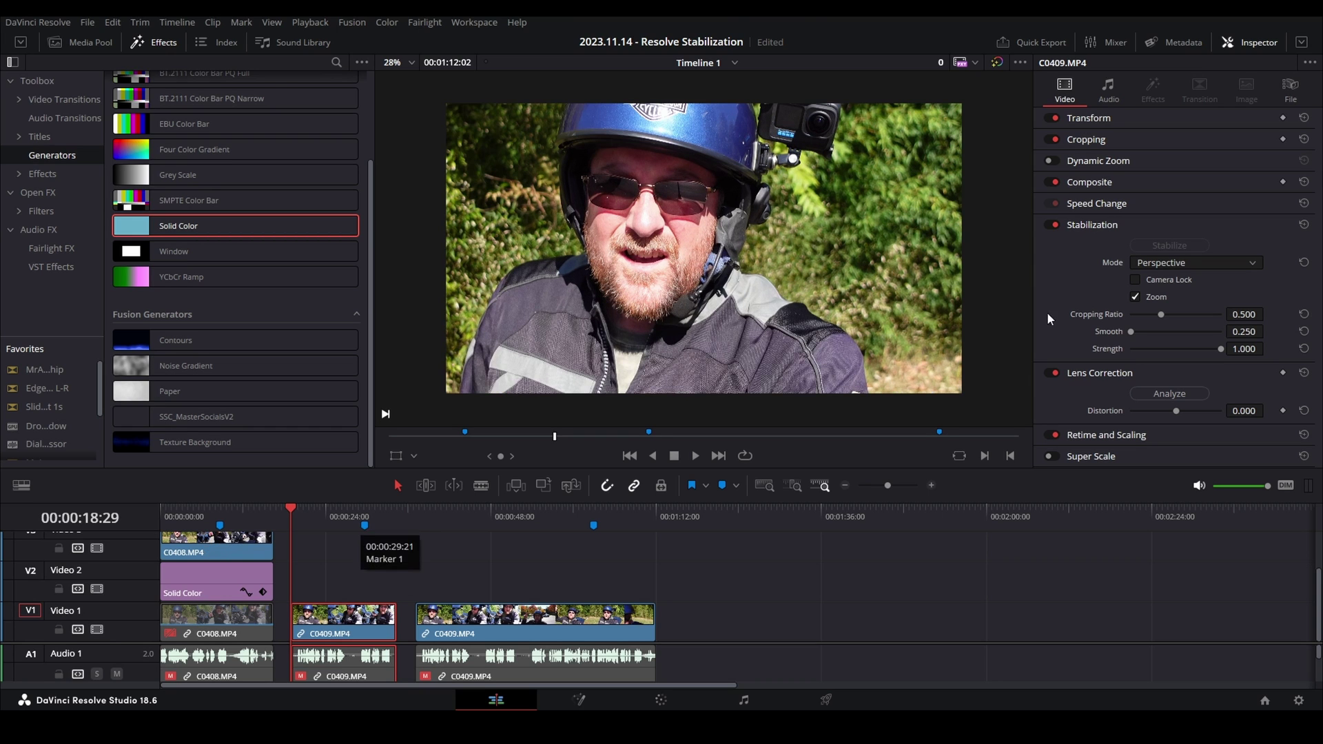
left_click(1055, 223)
left_click(1055, 224)
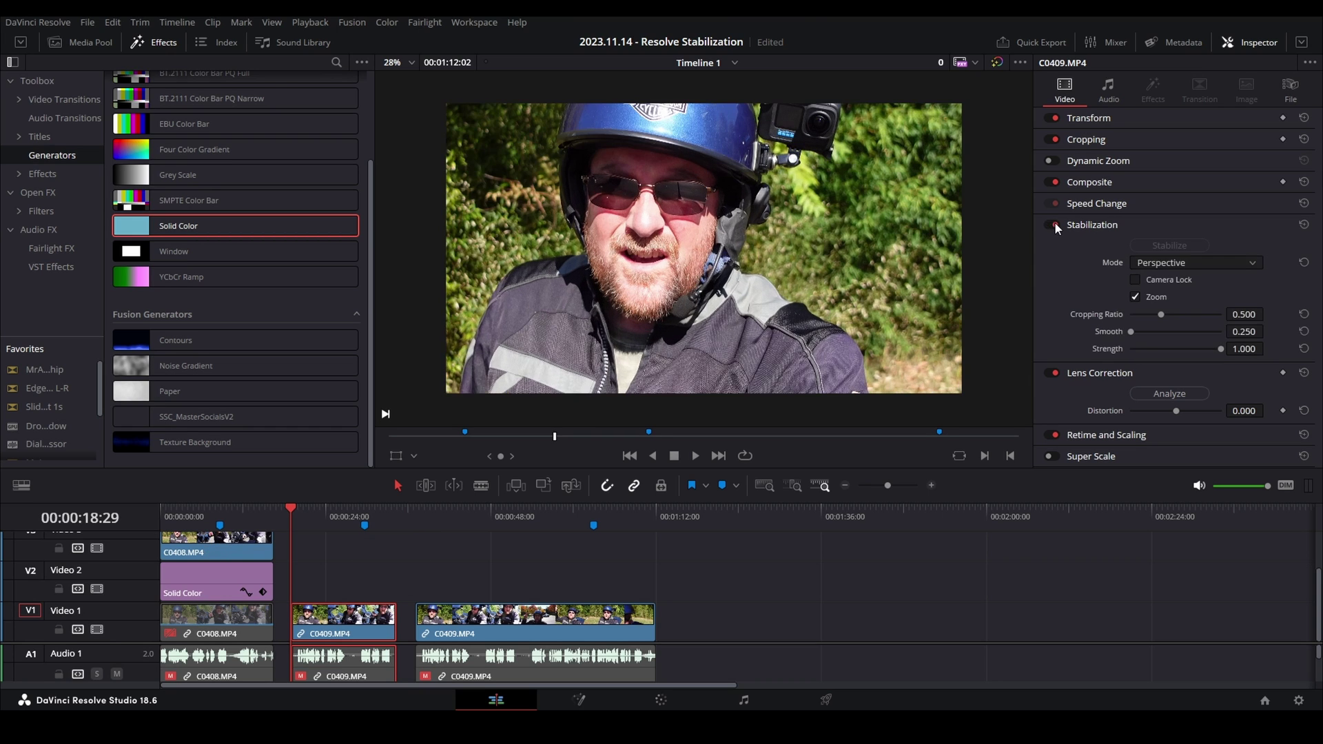
left_click(1054, 224)
left_click(1054, 224)
Step: Play C0409 with stabilization off, switch it back on mid-playback, then stop
left_click(1055, 225)
key("space")
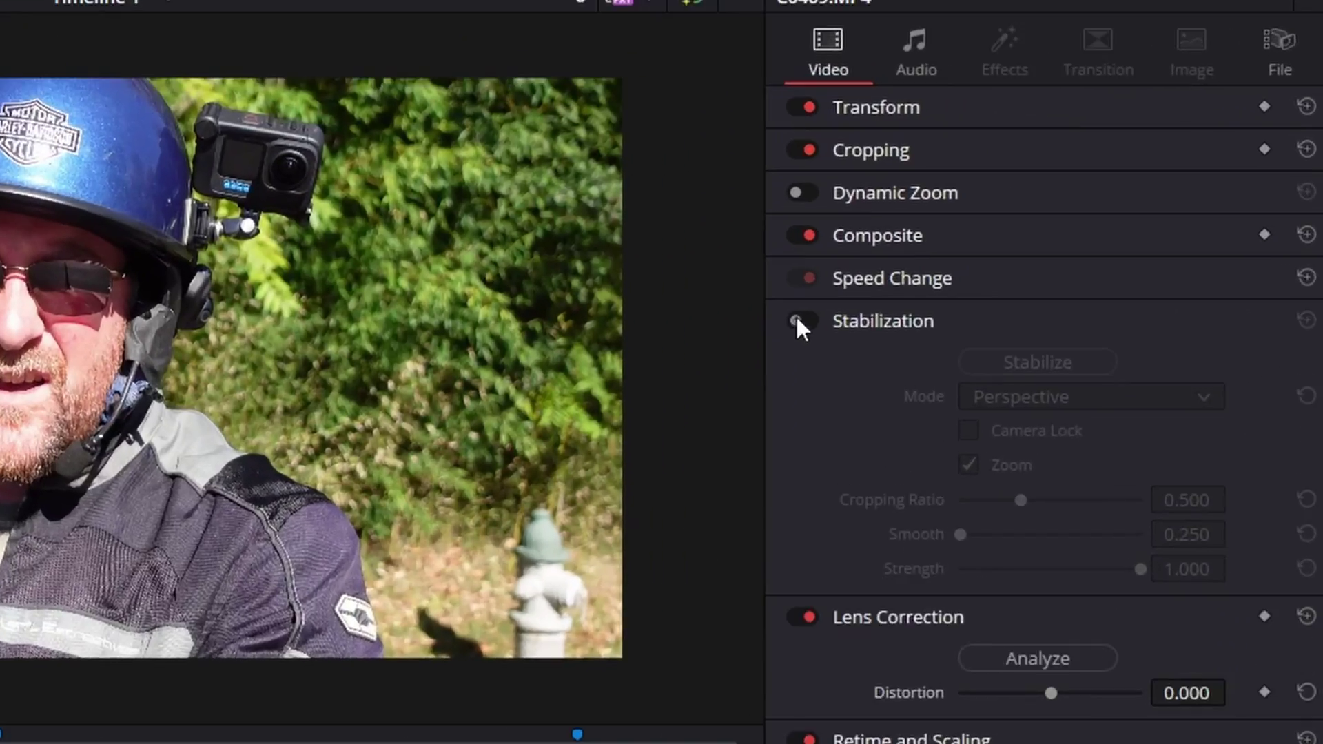
left_click(796, 320)
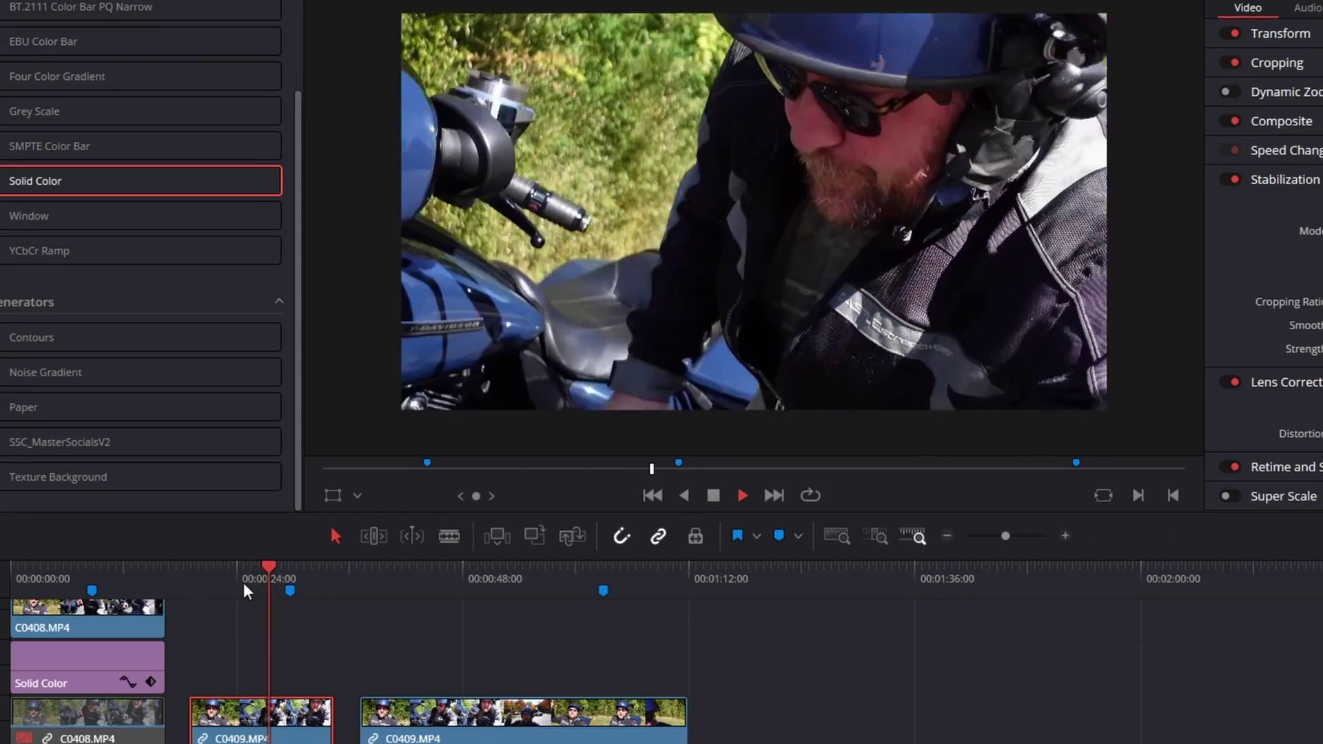
key("space")
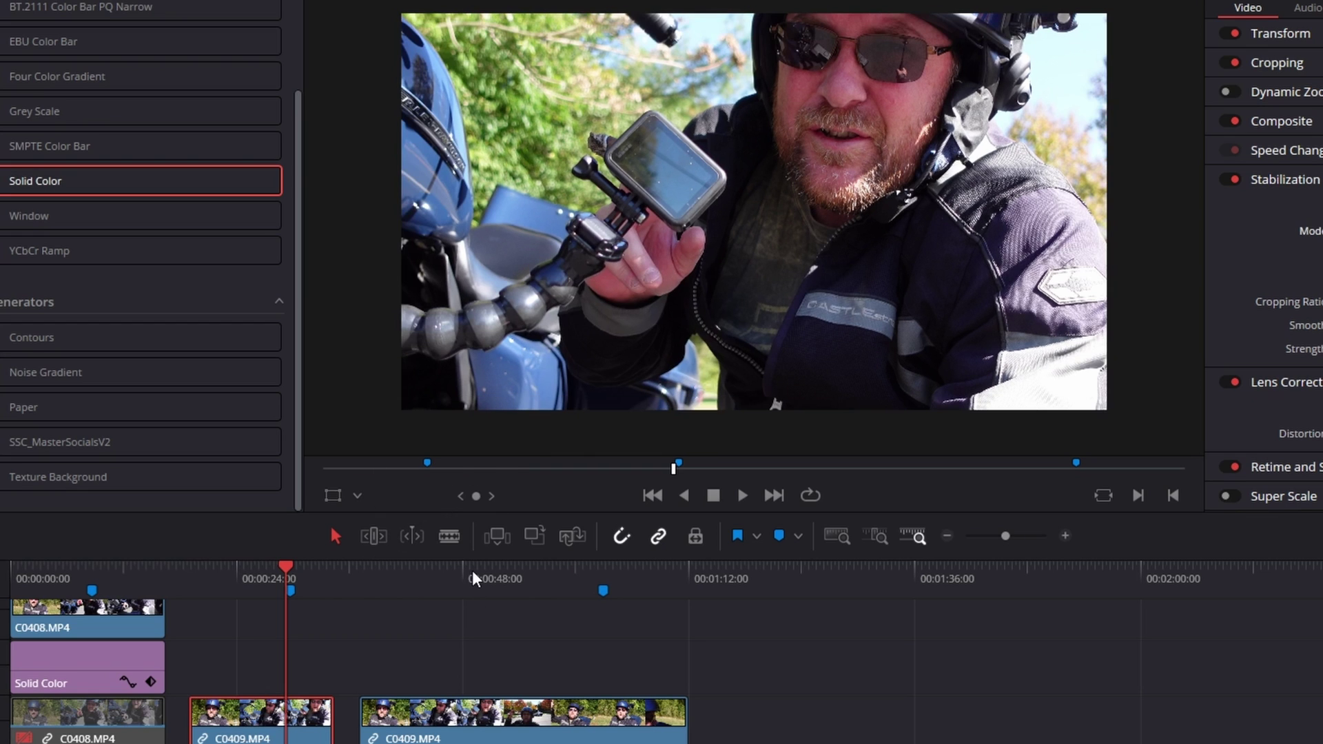
Step: Jump back in the timeline, toggle C0409's stabilization off and on, and start playback
left_click(189, 582)
left_click(1231, 181)
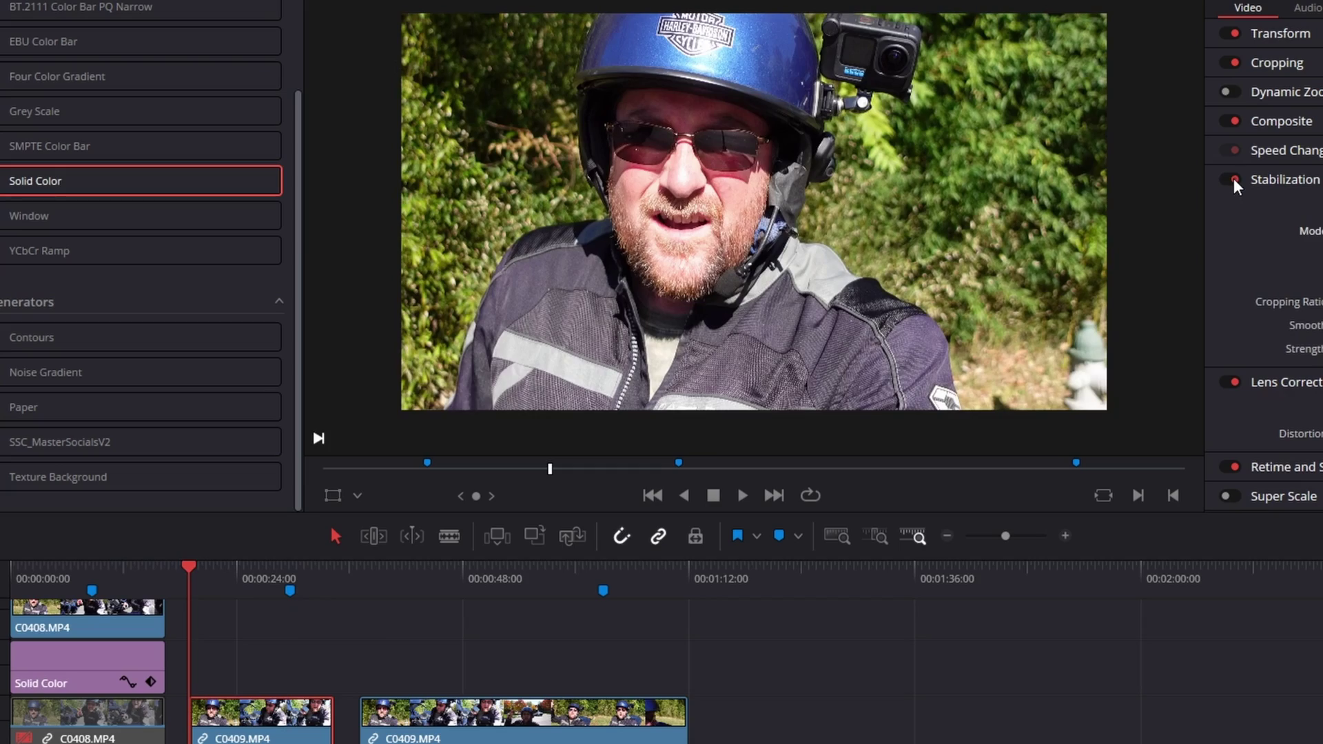
left_click(1229, 180)
key("space")
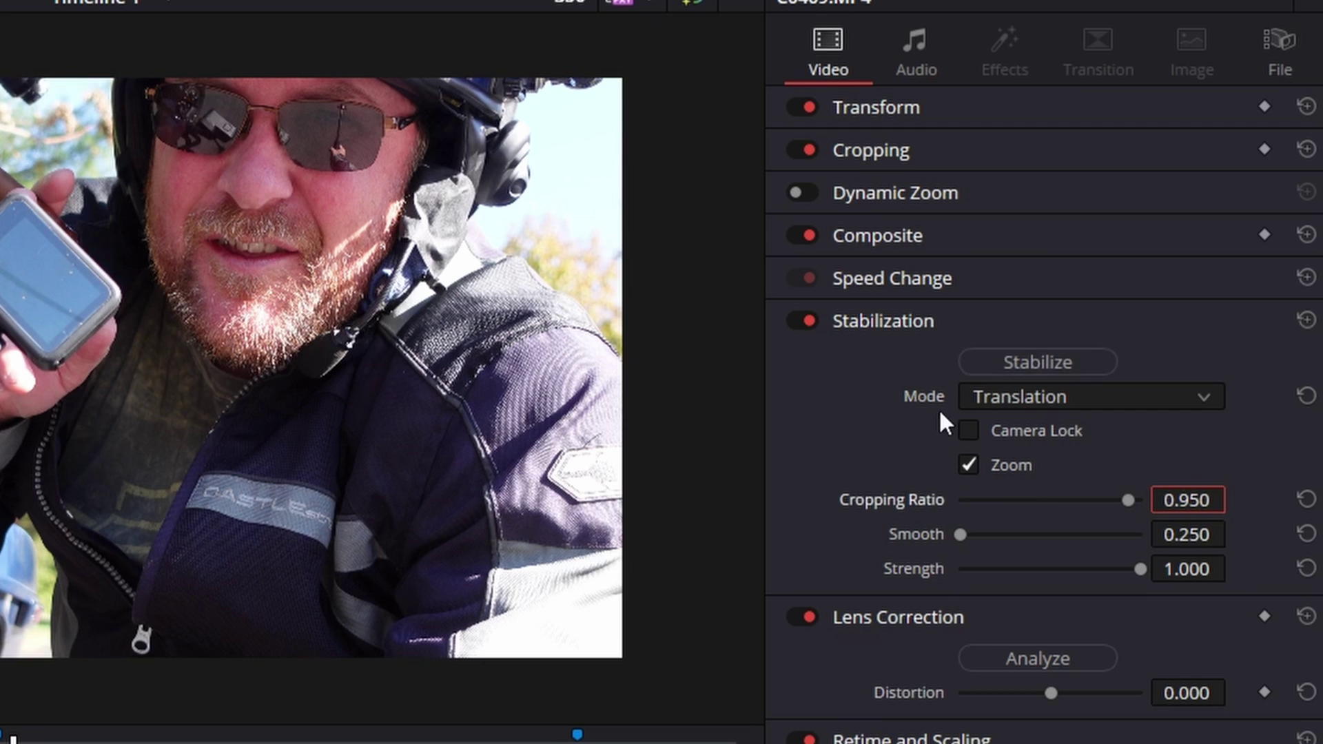
Step: Stabilize C0409 in Translation mode, play it from the start, and toggle stabilization off and on
left_click(1020, 361)
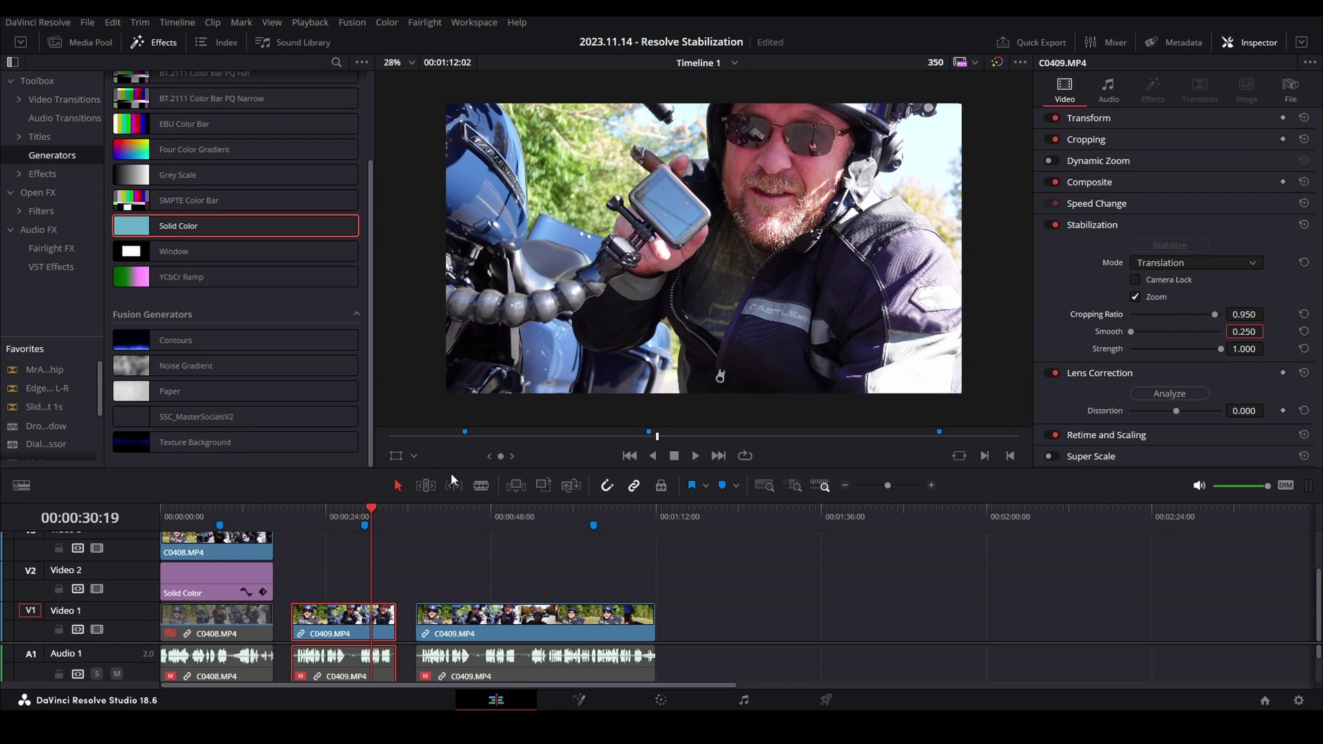
left_click(290, 511)
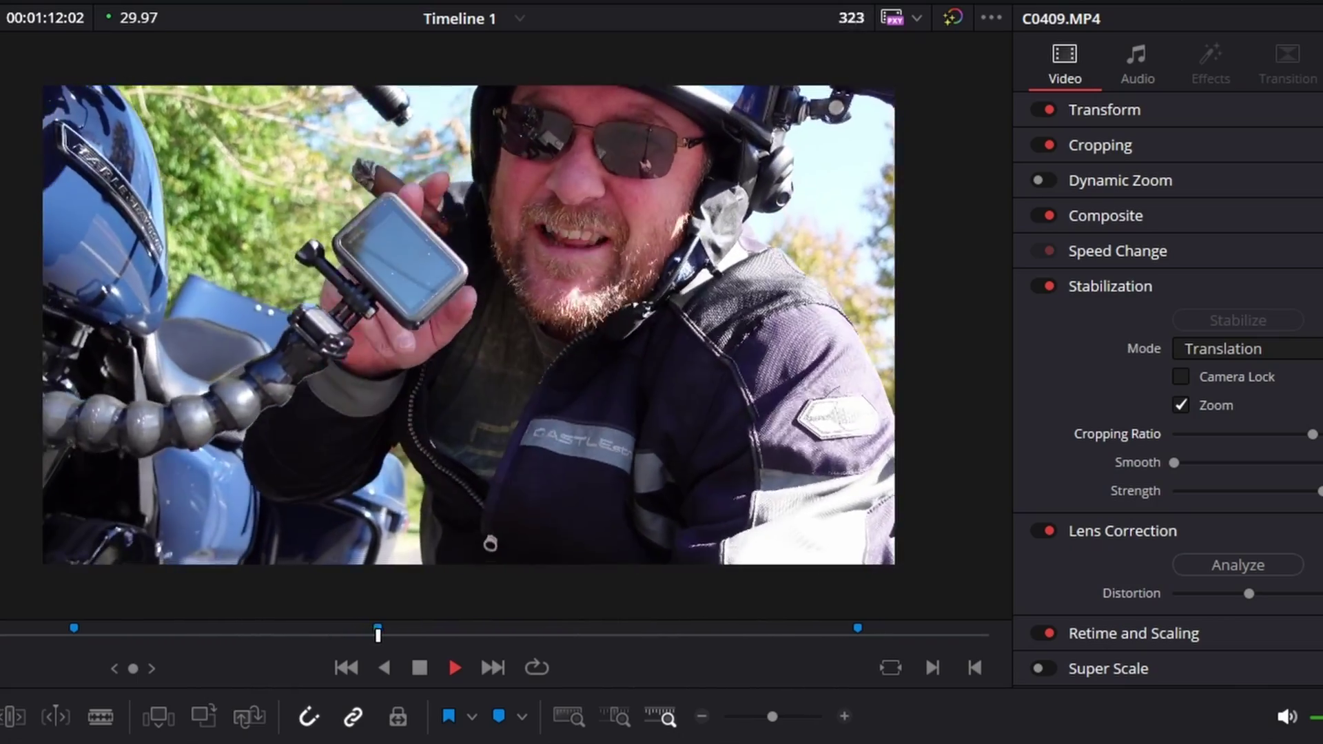
key("space")
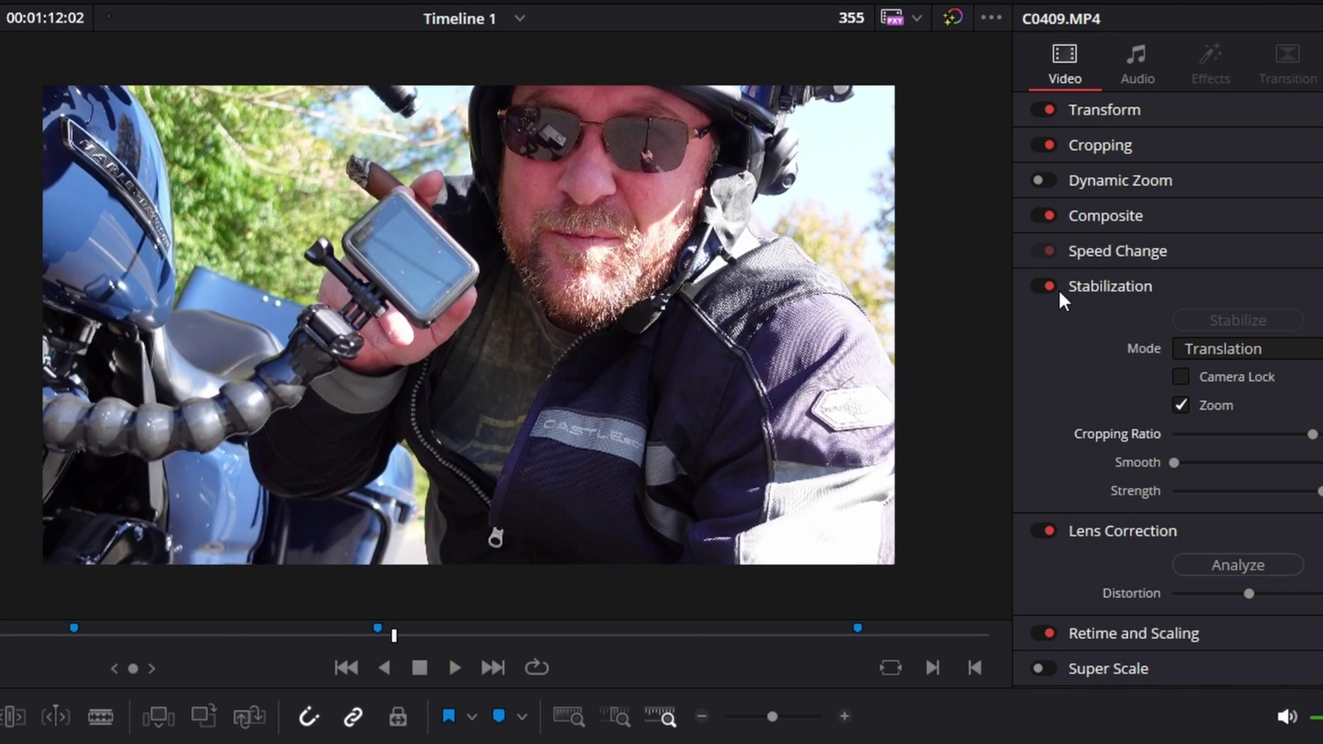
left_click(1045, 287)
left_click(1044, 287)
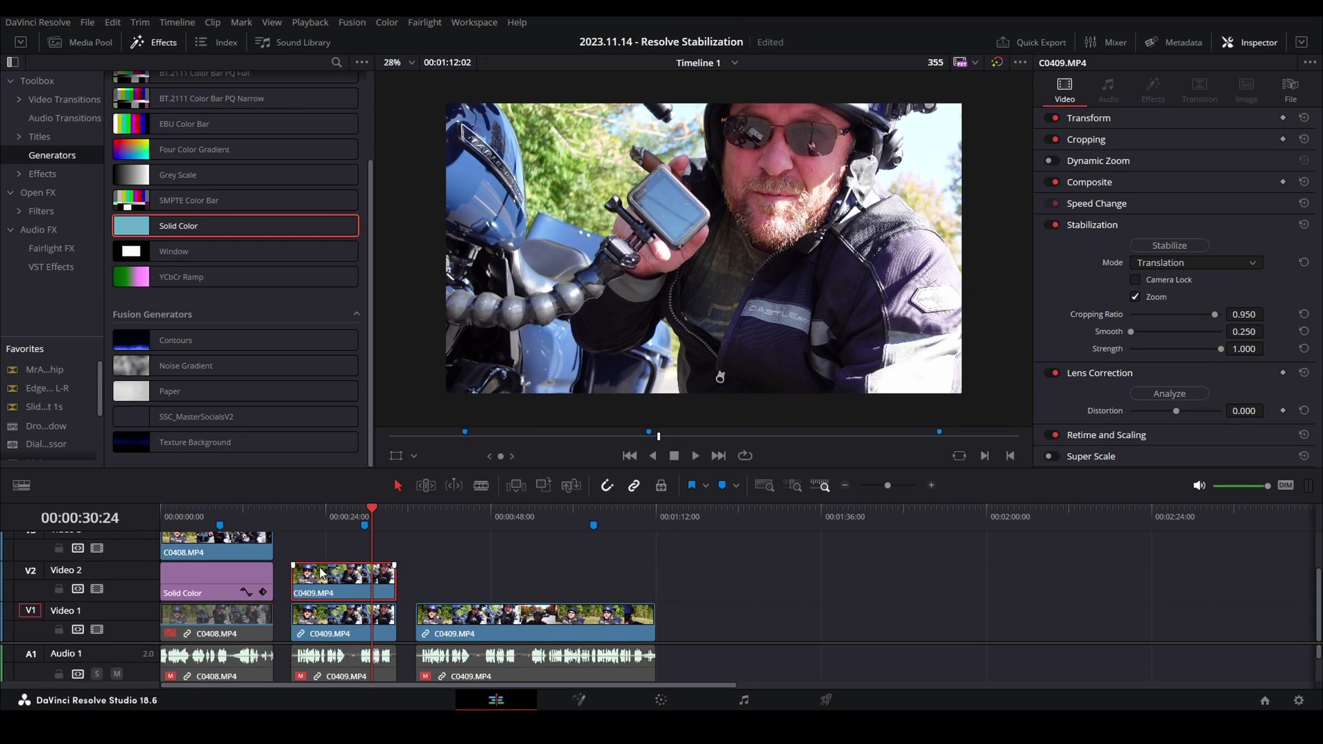
Step: Return to the start of C0409 and bring up the longer C0409 clip's stabilization settings
key("Up")
left_click(1304, 226)
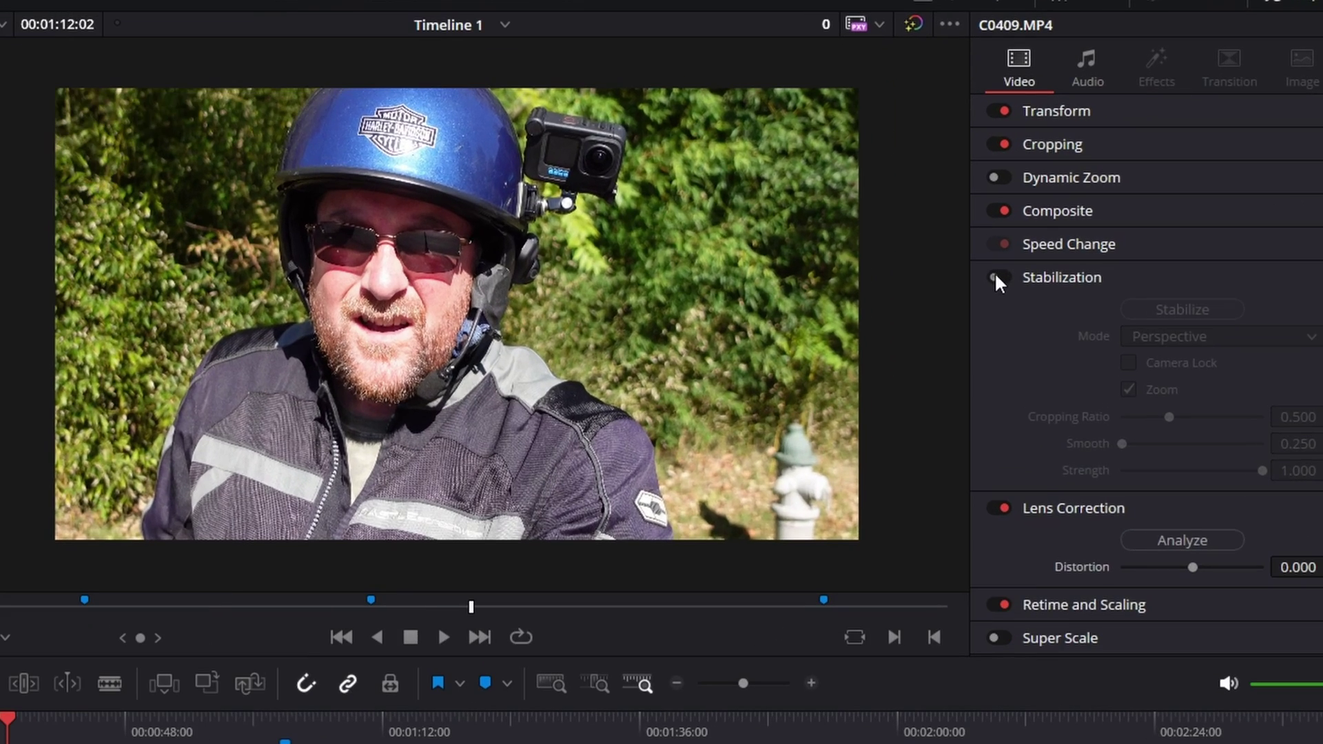
Step: Enable Perspective stabilization on the longer C0409 clip, flipping it off and on to compare
left_click(997, 278)
left_click(997, 275)
left_click(1001, 275)
left_click(999, 273)
left_click(999, 273)
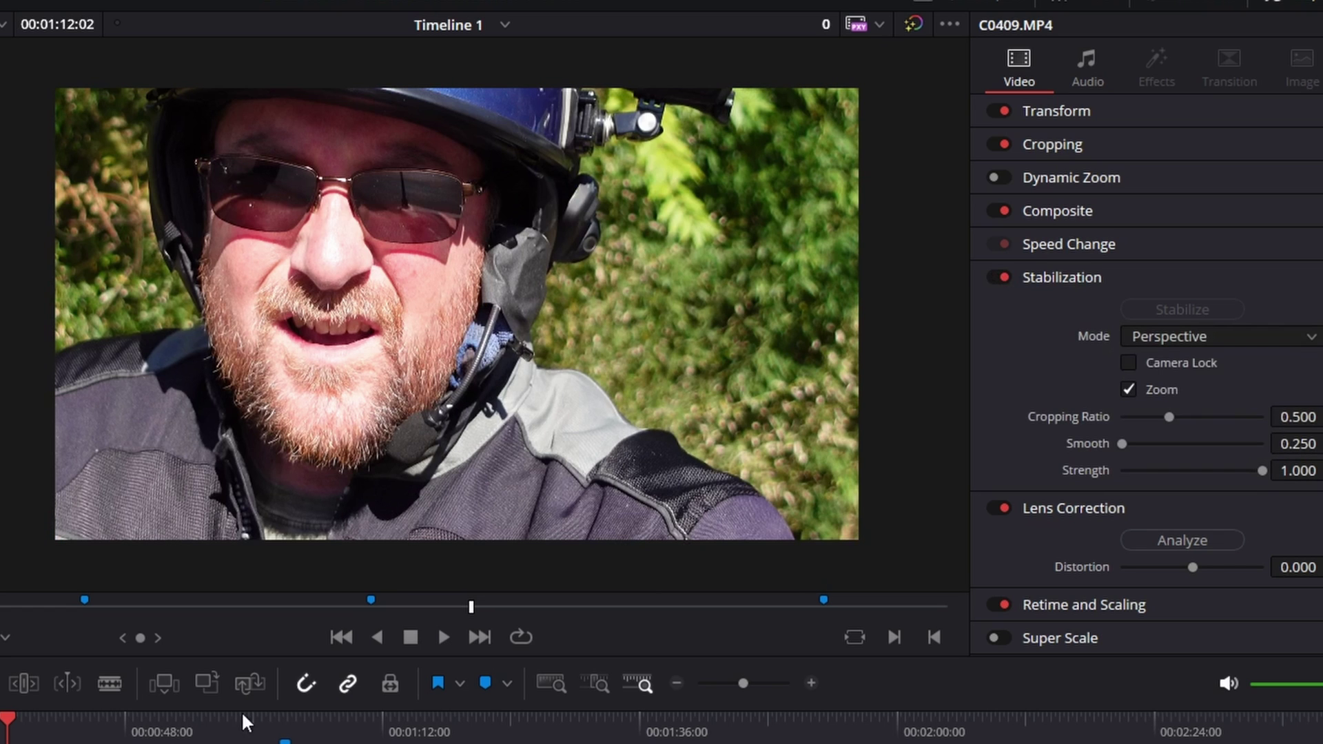
Step: Play the clip, jump ahead to the later helmet scene, and toggle stabilization off and on again
left_click(436, 638)
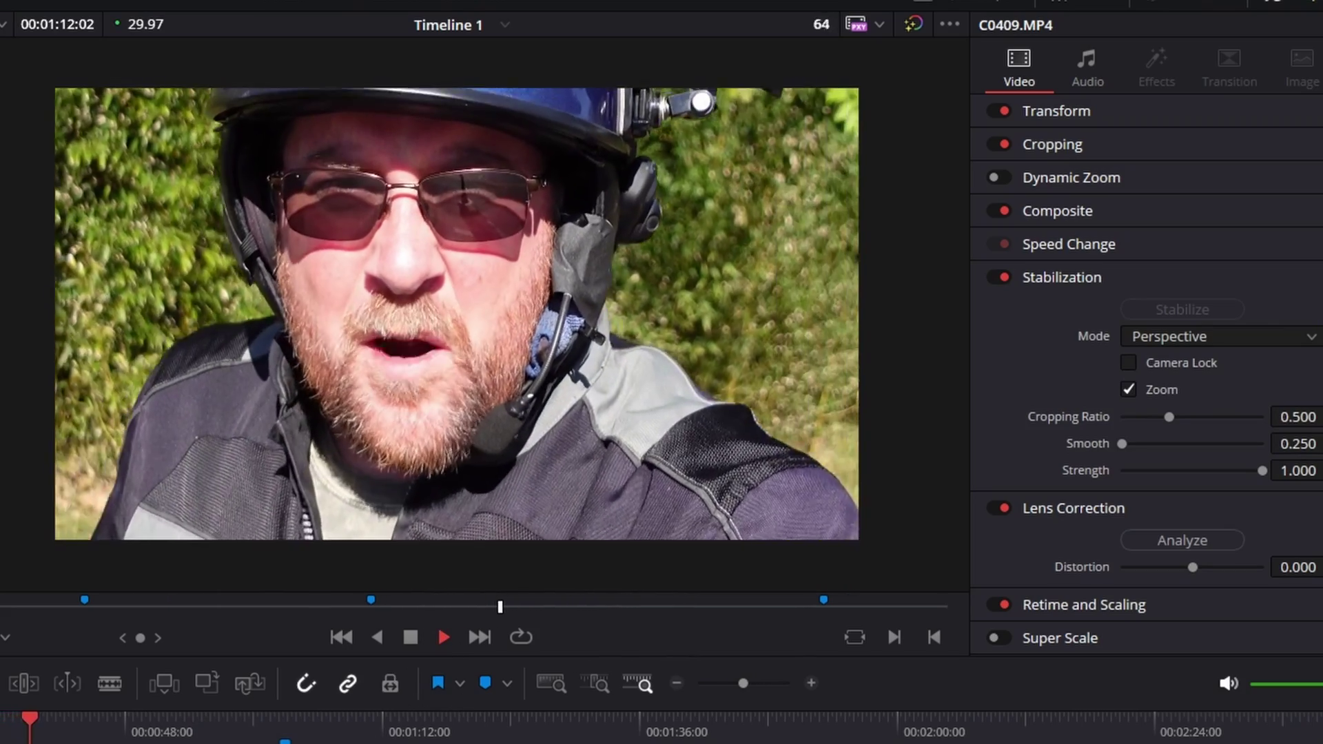
left_click(130, 719)
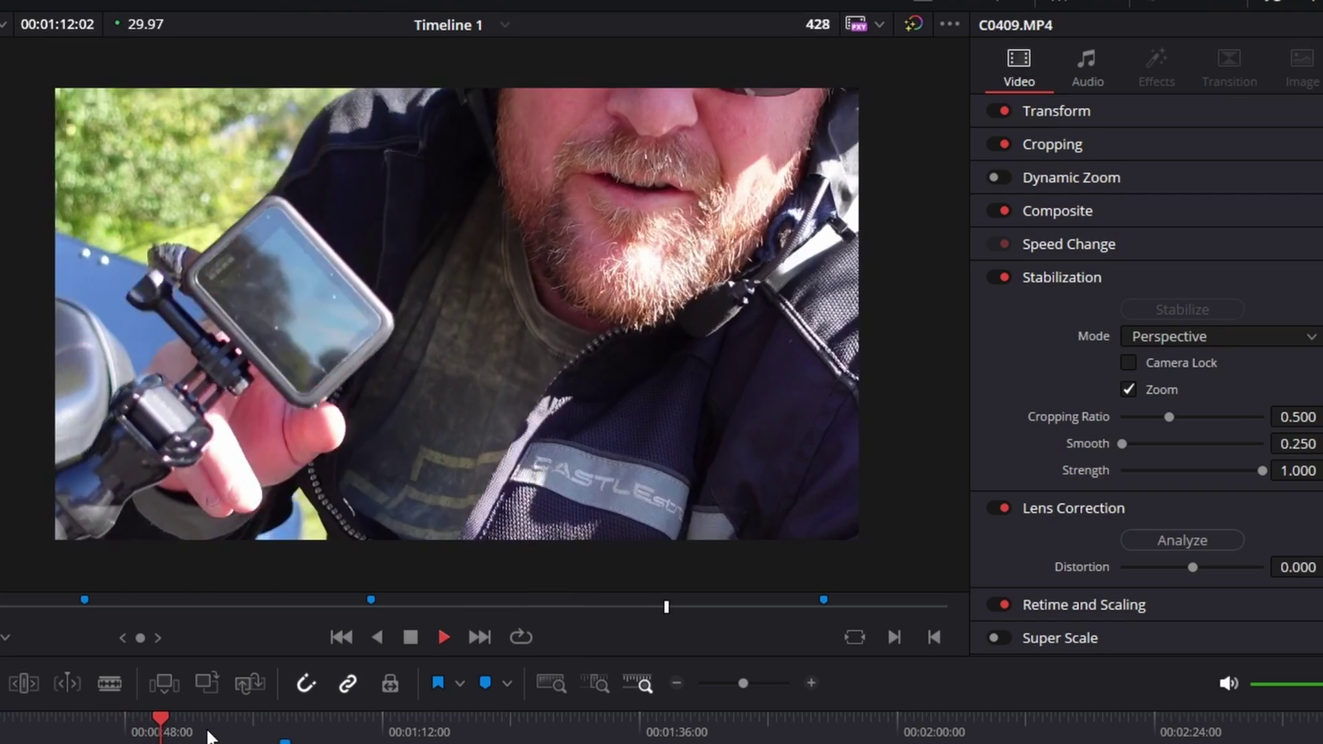
left_click(206, 731)
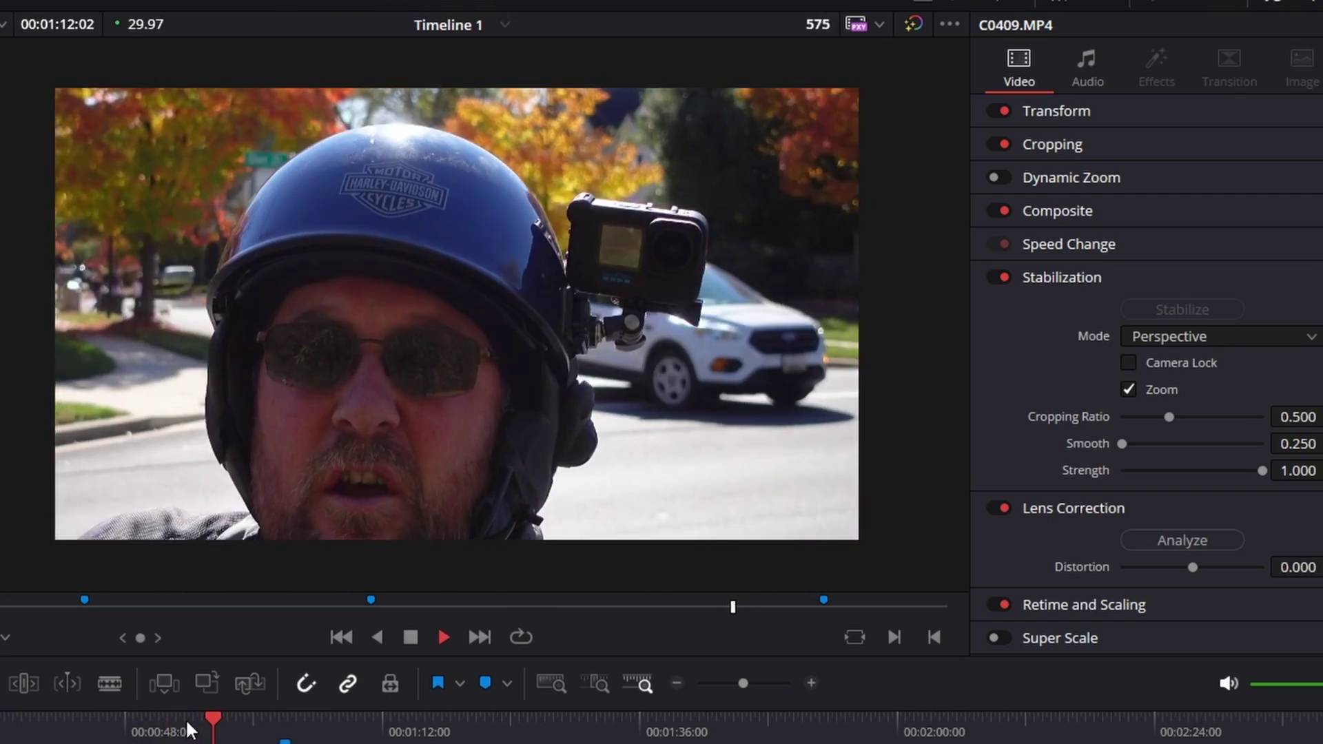
left_click(999, 277)
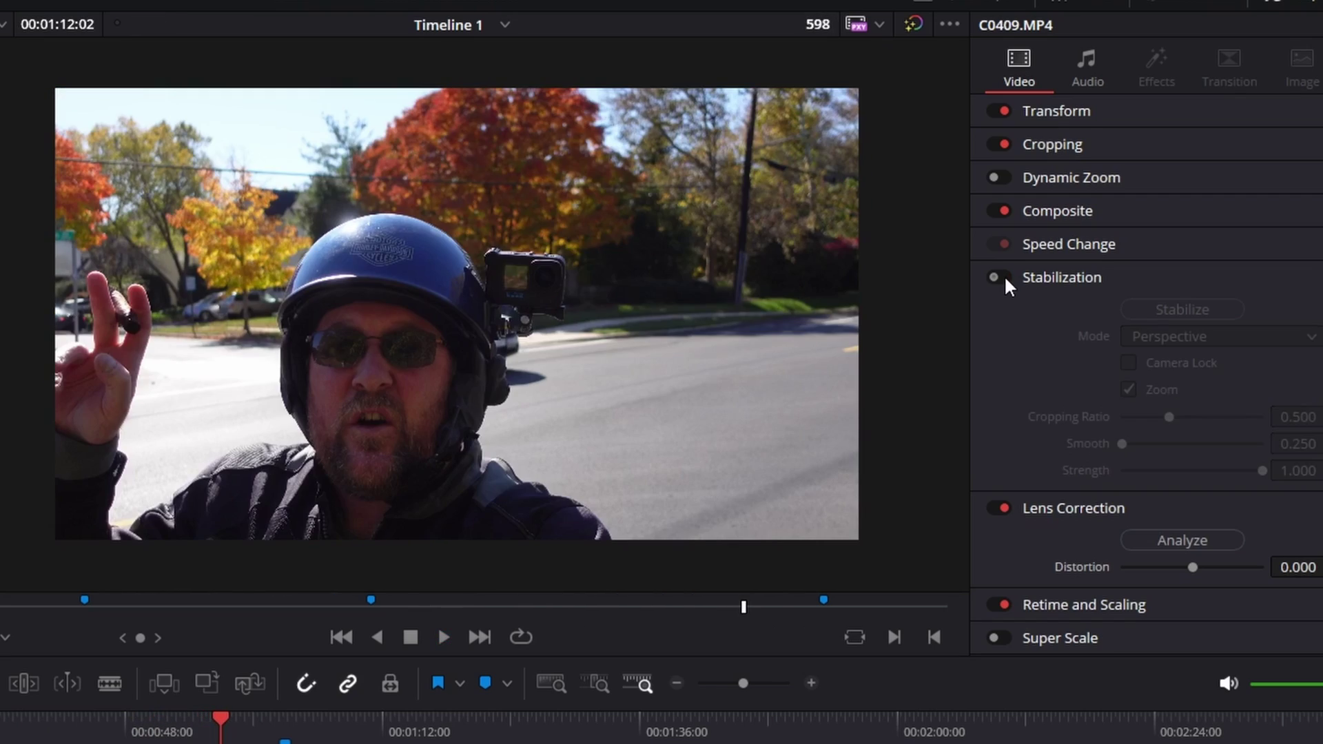
left_click(1004, 275)
left_click(1004, 276)
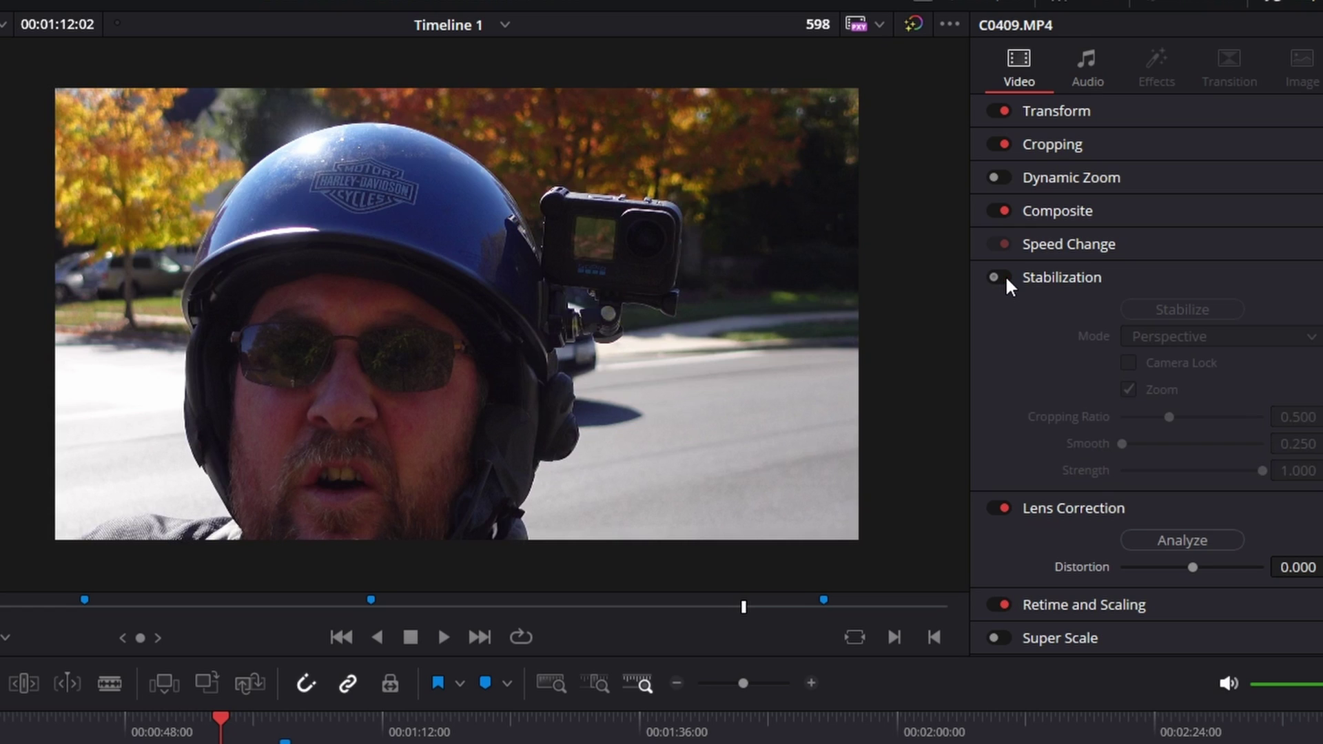
left_click(1002, 275)
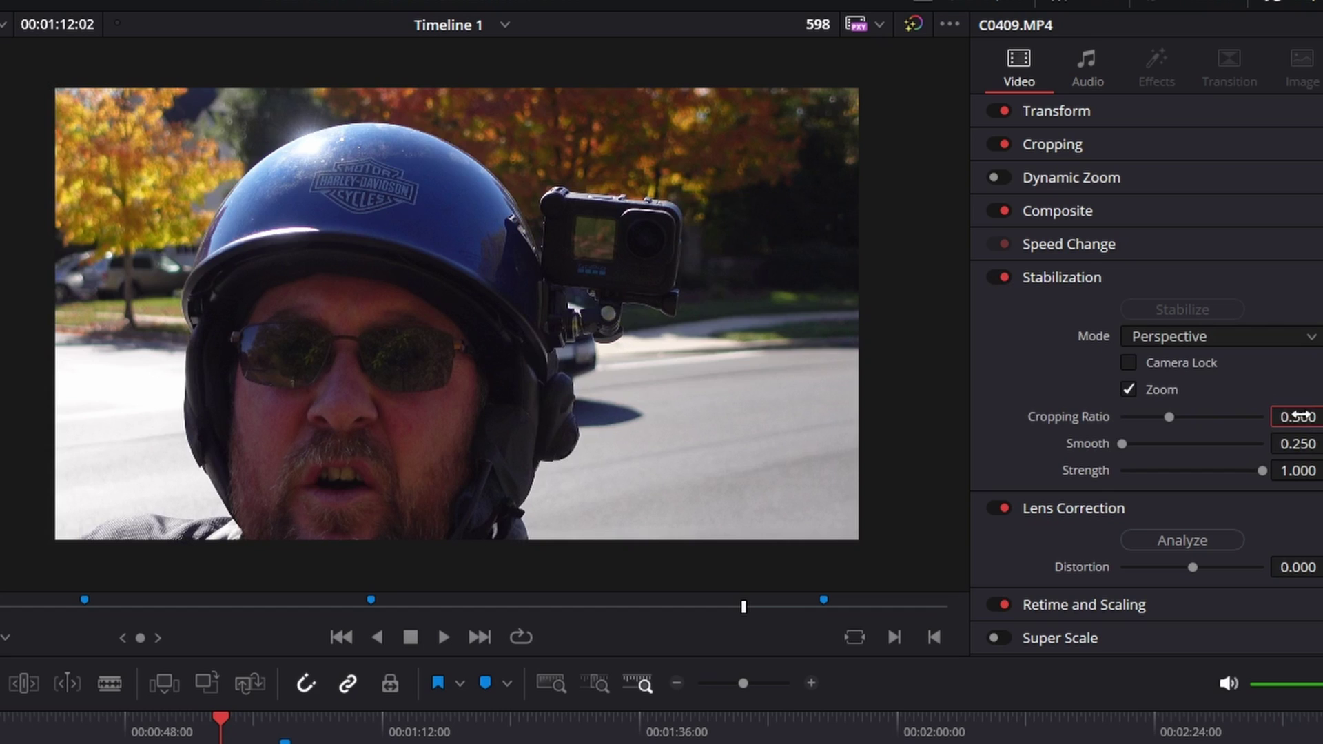
Step: Stabilize the long C0409 clip in Translation mode with a 0.950 cropping ratio
type("5")
left_click(1208, 415)
left_click(1189, 305)
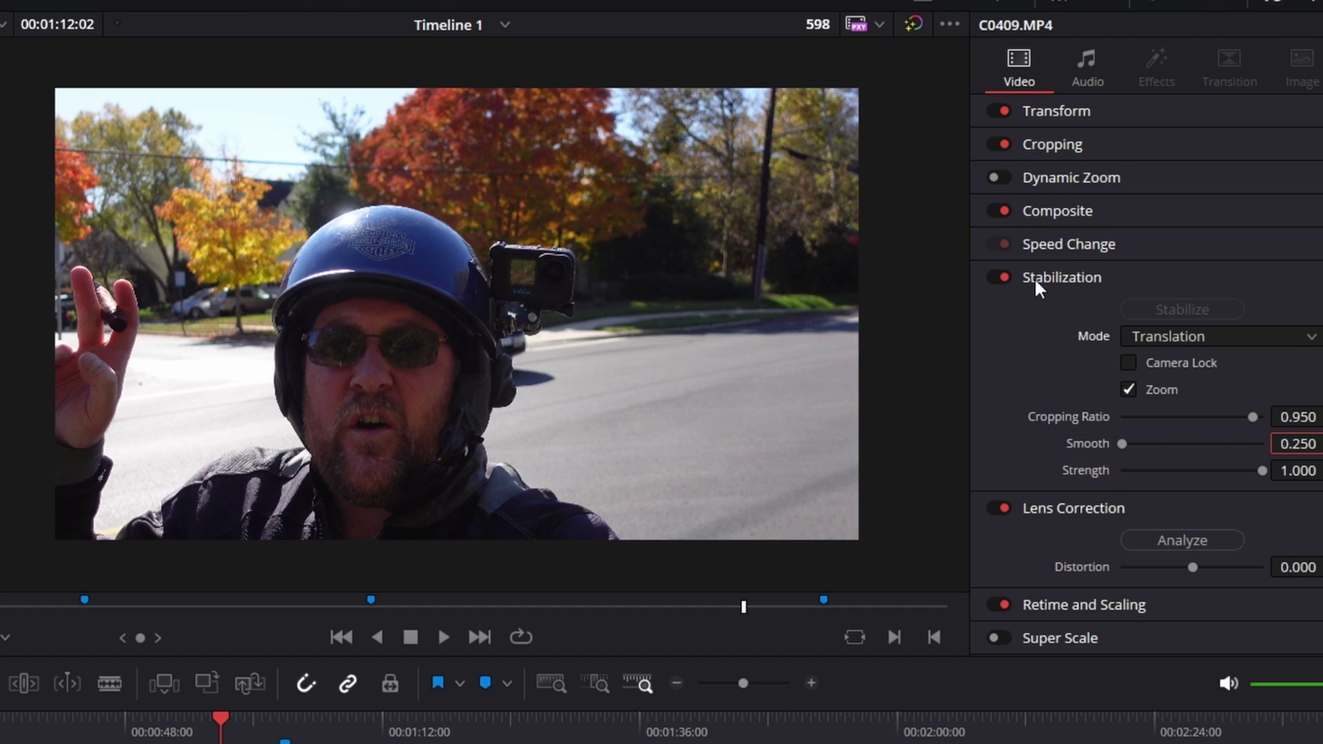
Step: Toggle stabilization off and on to compare, then play the clip from the start
left_click(1004, 276)
left_click(1003, 277)
left_click(162, 733)
key("space")
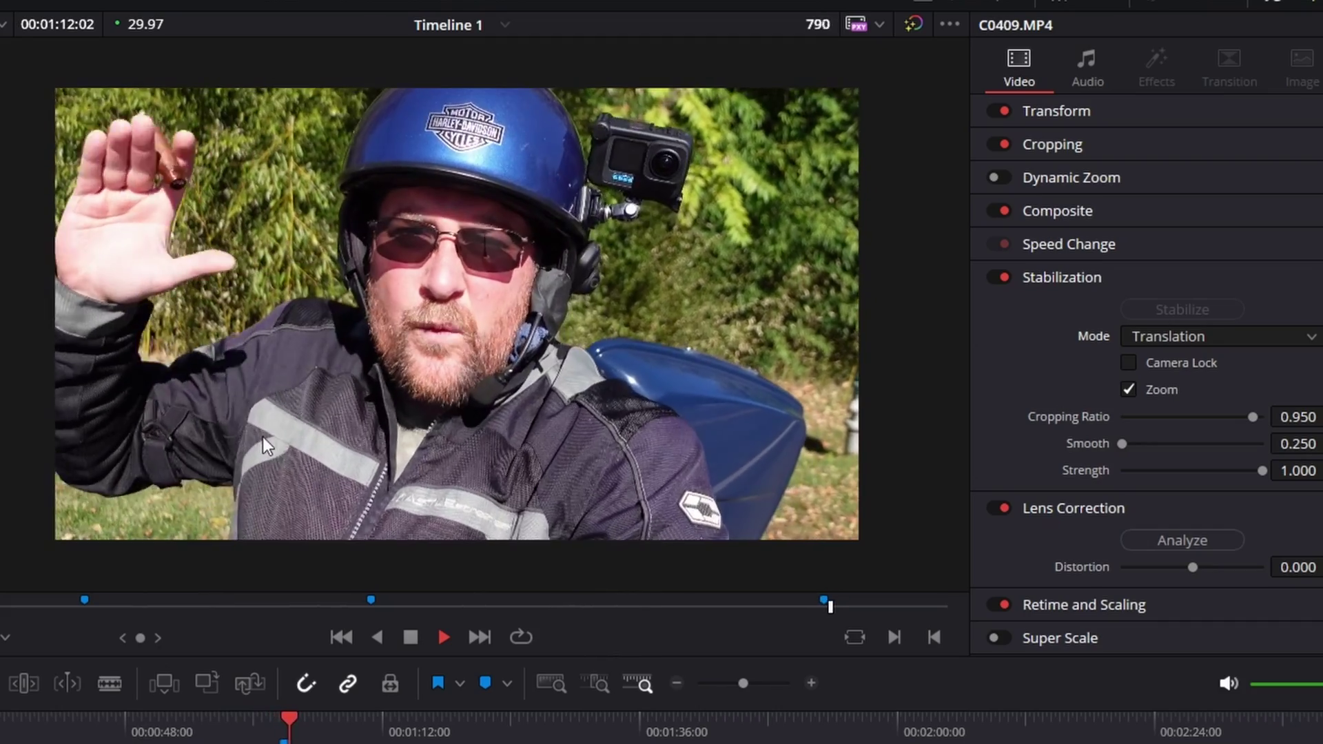
Step: Stop playback and stabilize the C0409 clip in Similarity mode
key("space")
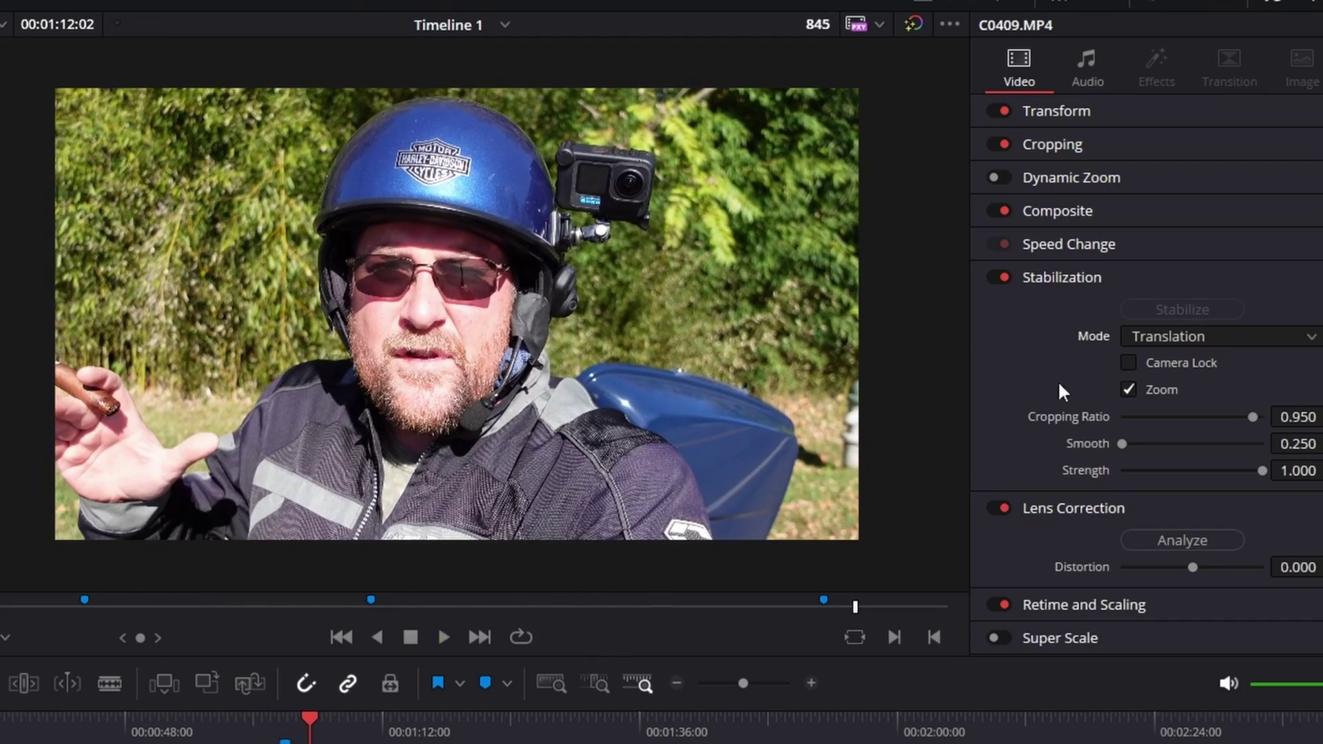
left_click(1159, 336)
left_click(1156, 389)
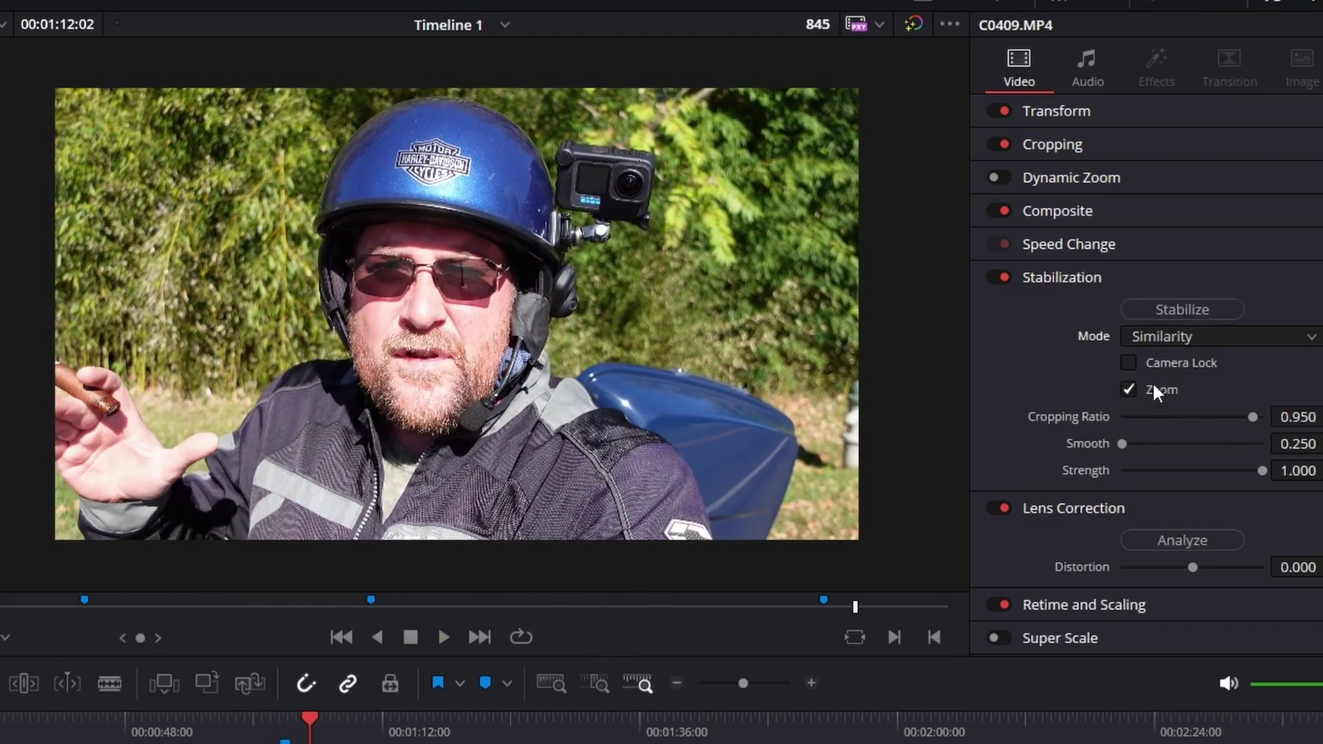
left_click(1160, 308)
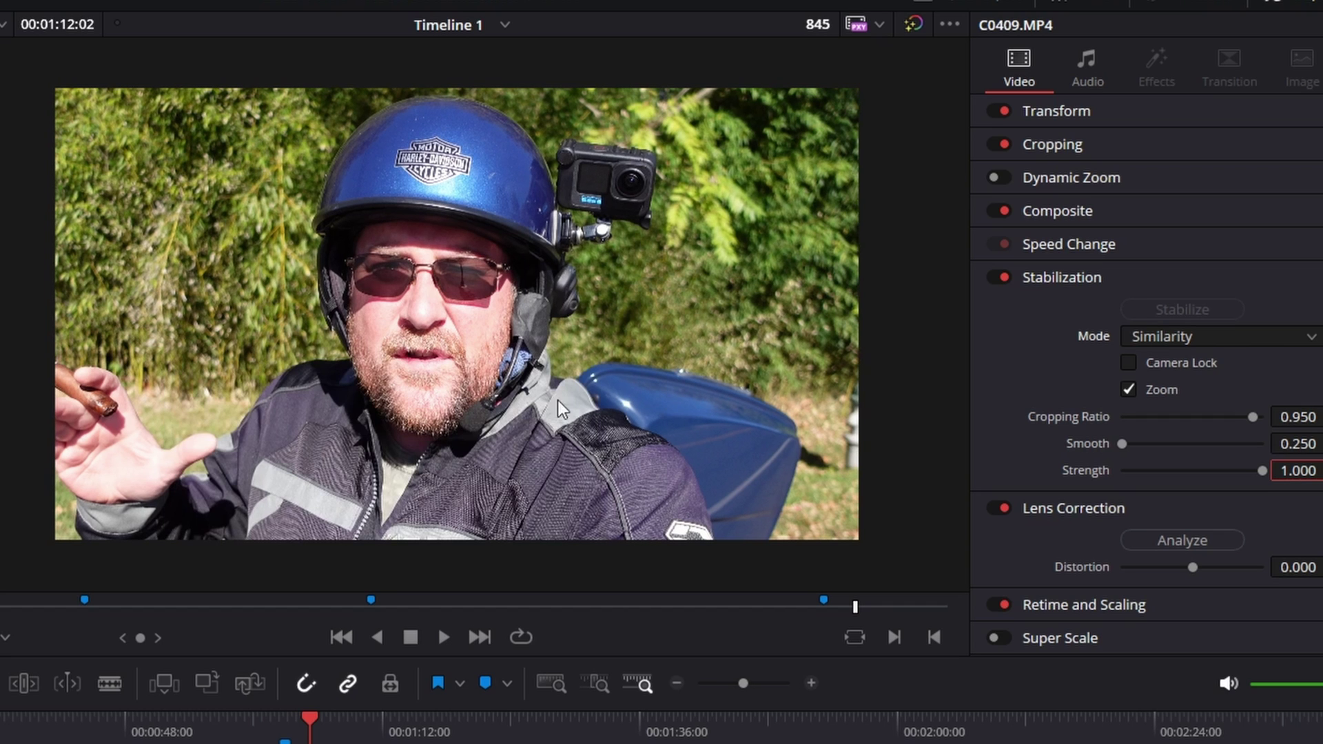
Step: Play back the Similarity-stabilized clip, jumping to another section to rewatch it
key("space")
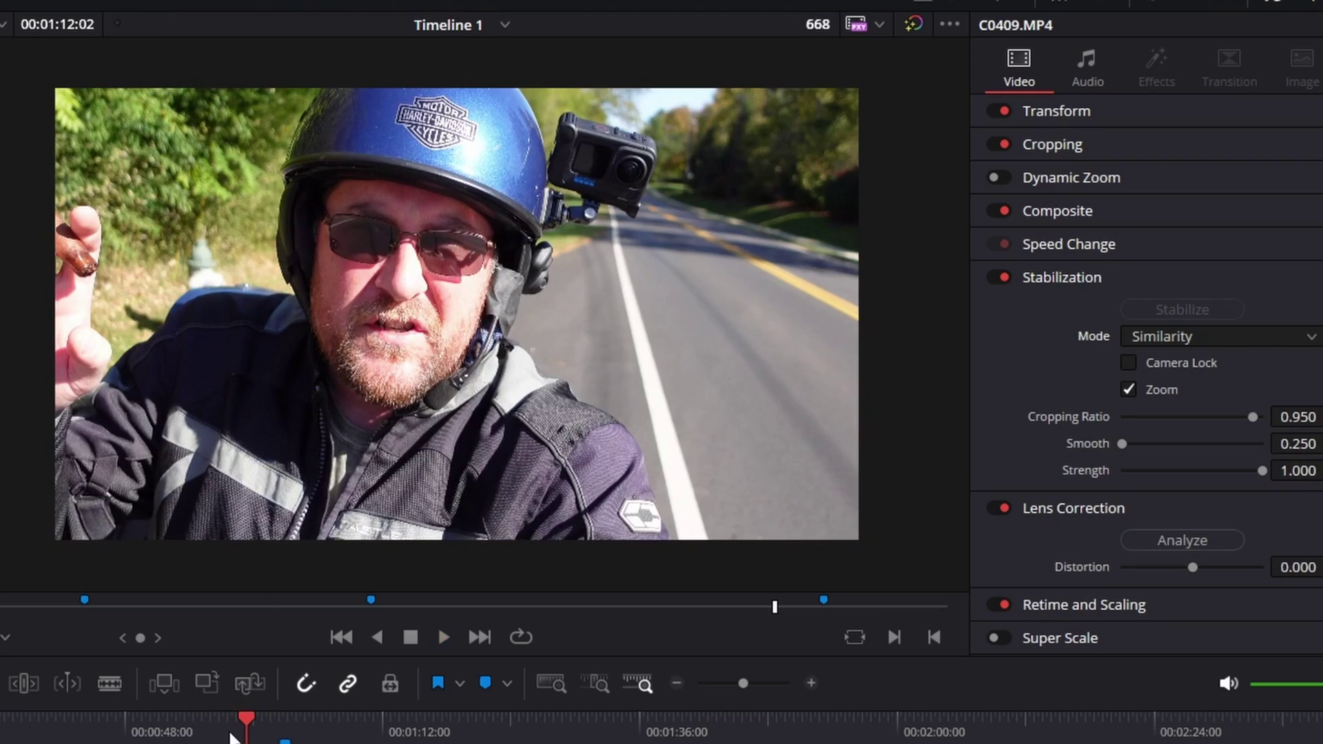
left_click(224, 735)
key("space")
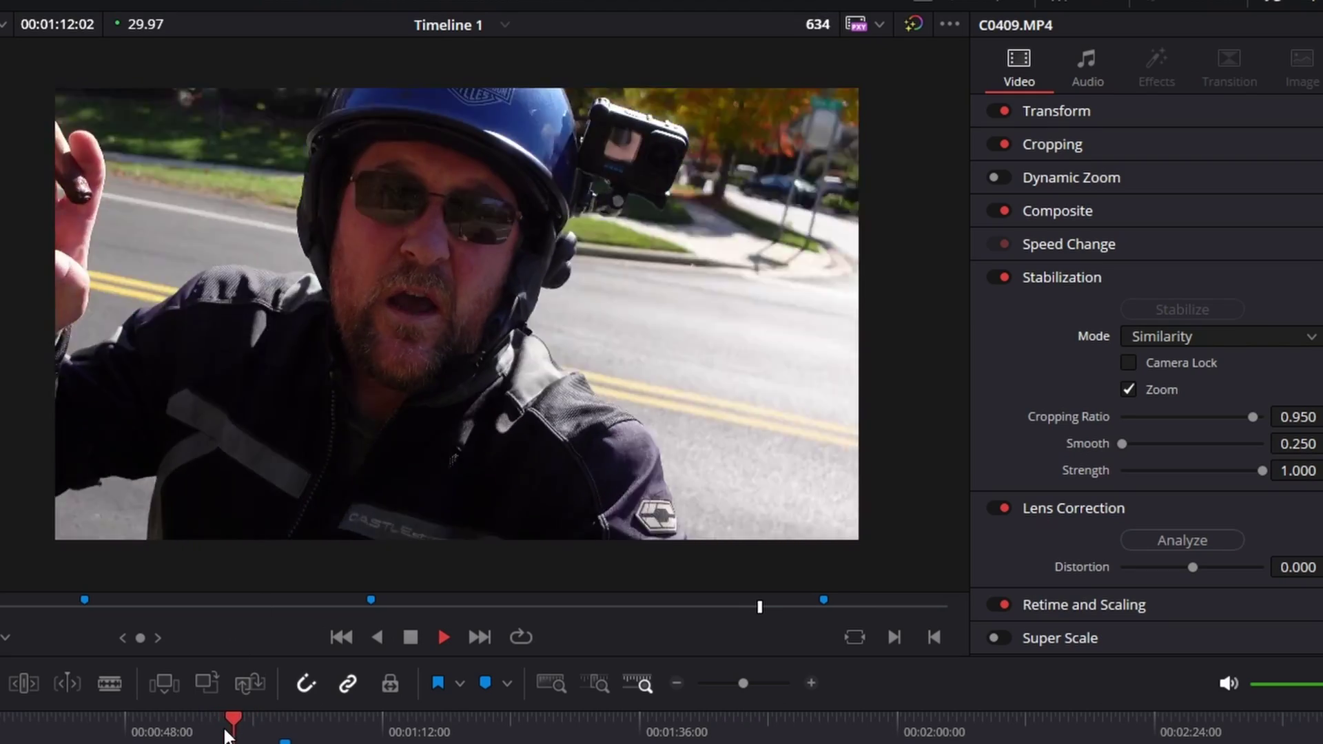
key("space")
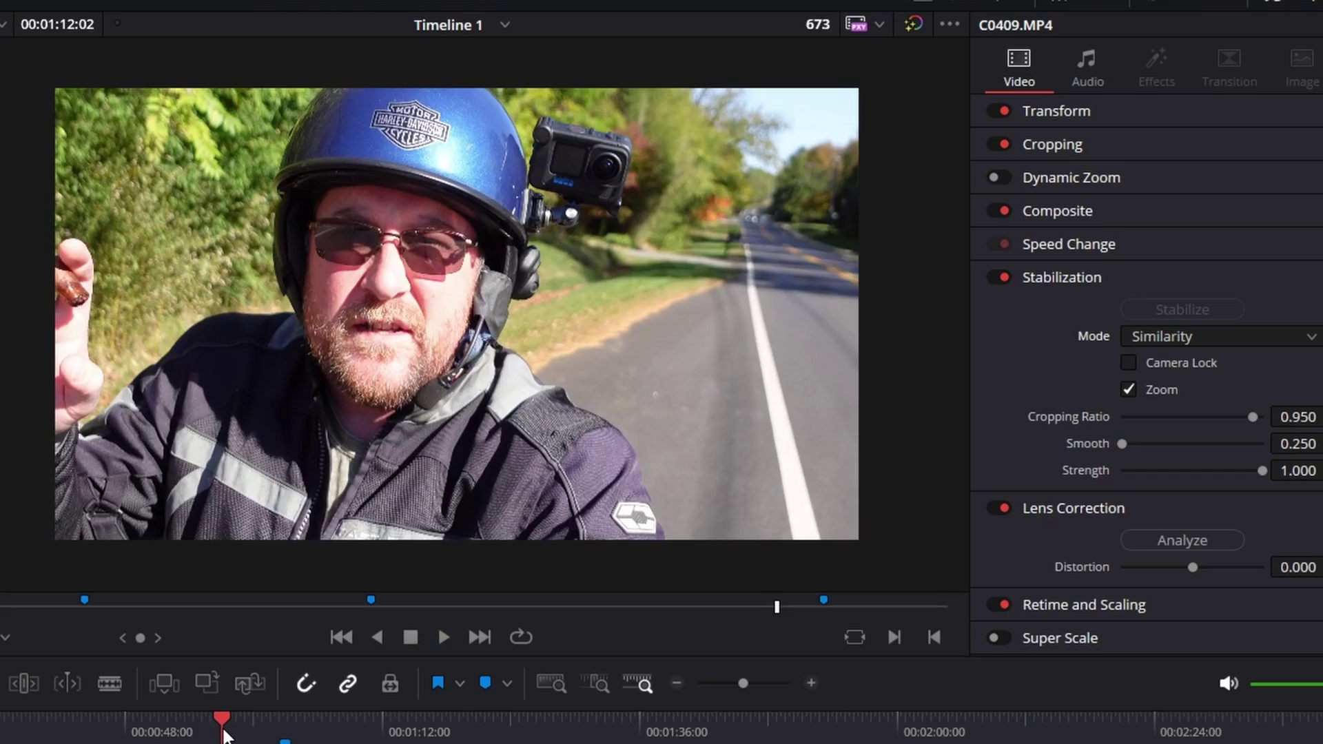
key("space")
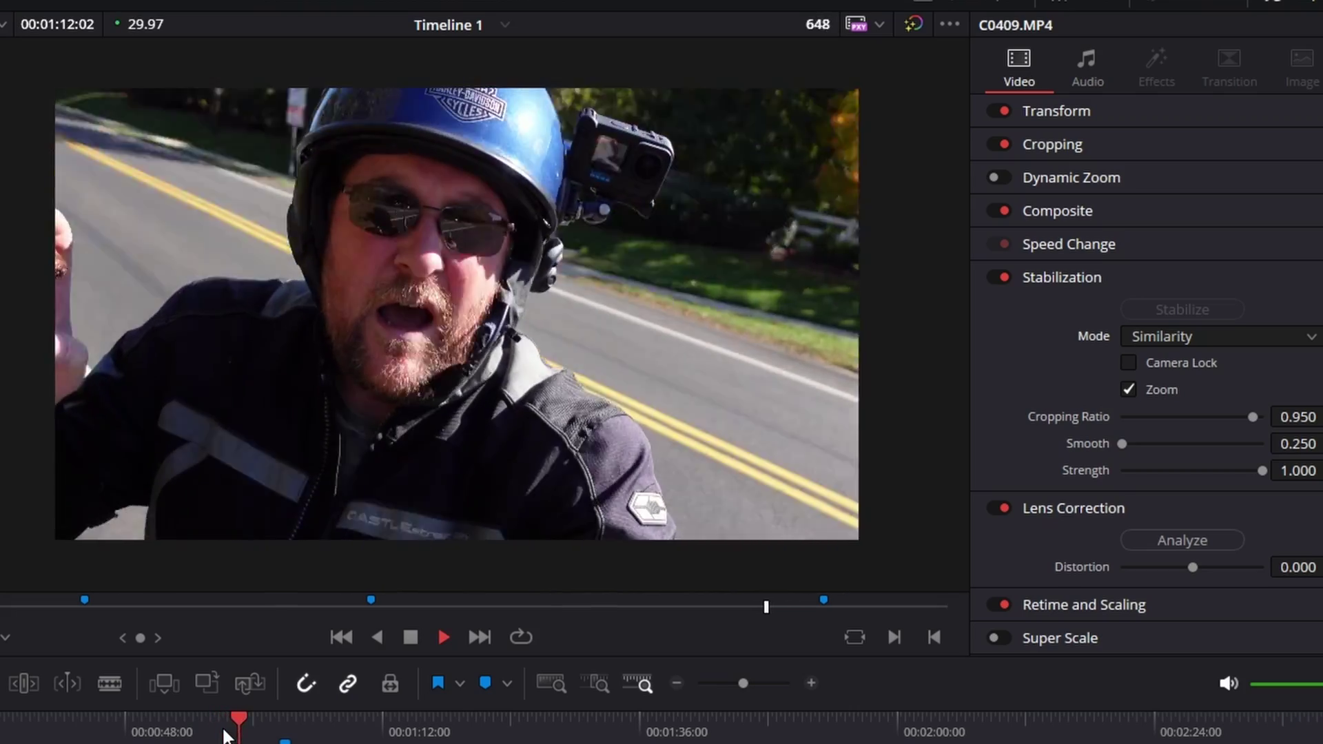